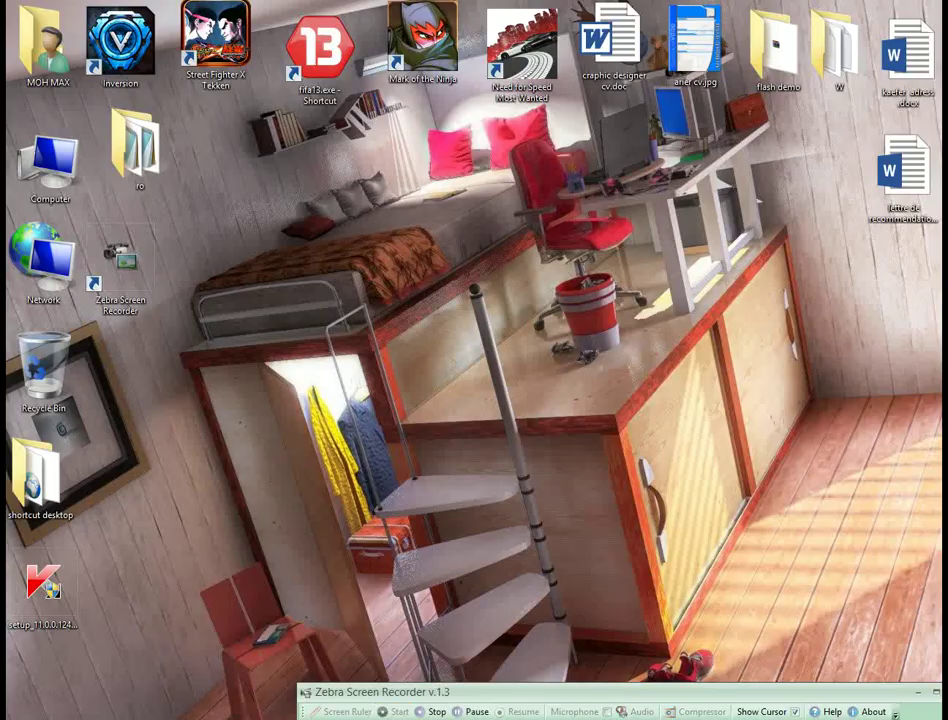
- Switch to the maximized 3ds Max window with the gear, sphere, teapot and camera scene
key(alt+Tab)
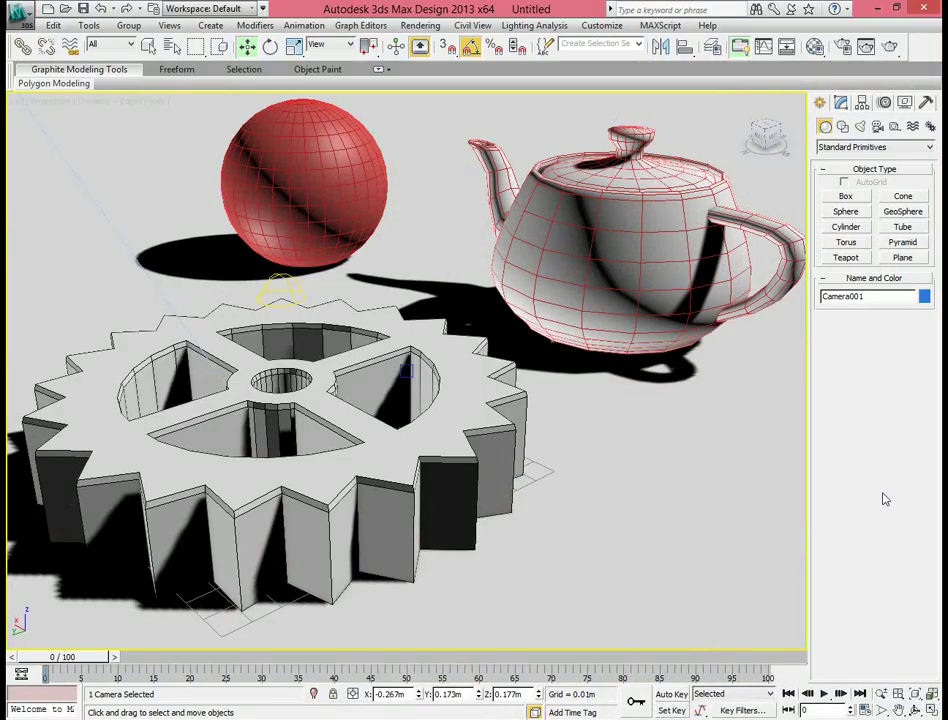
key(shift+q)
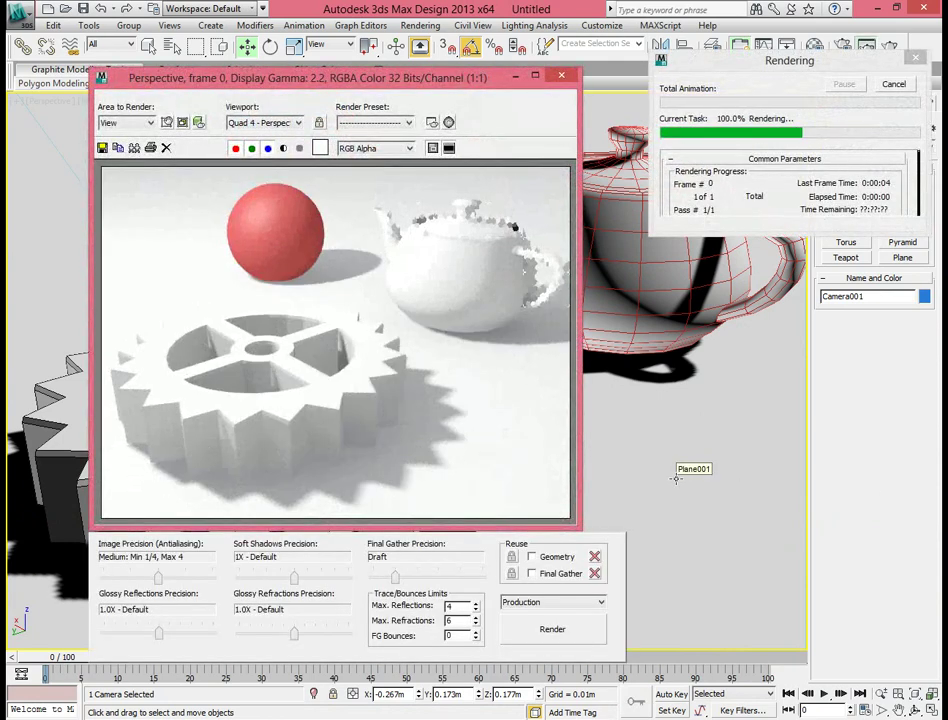
click(561, 76)
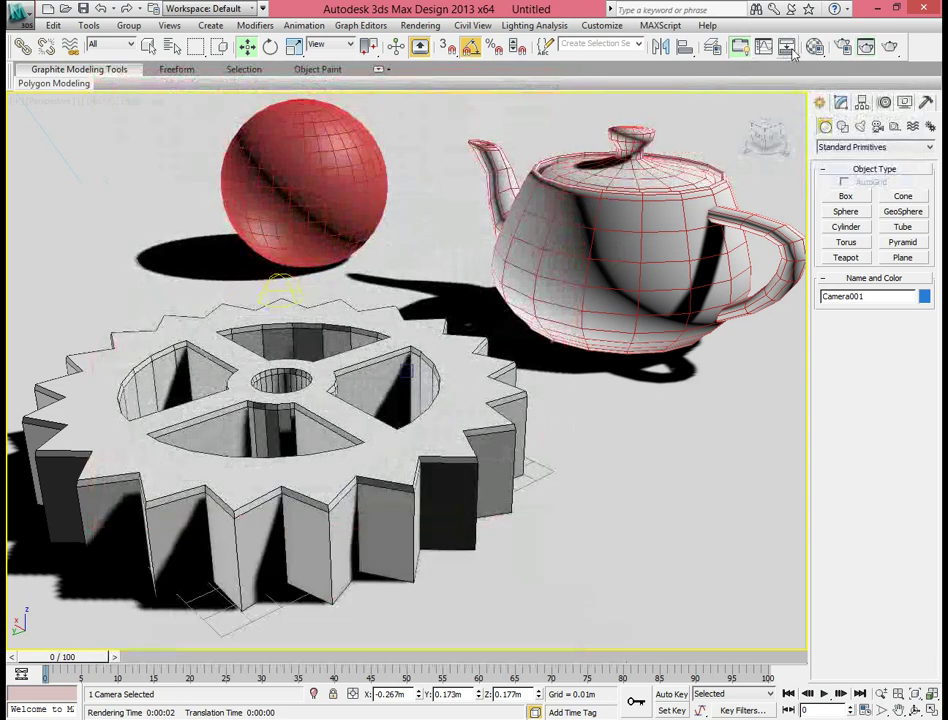
click(815, 47)
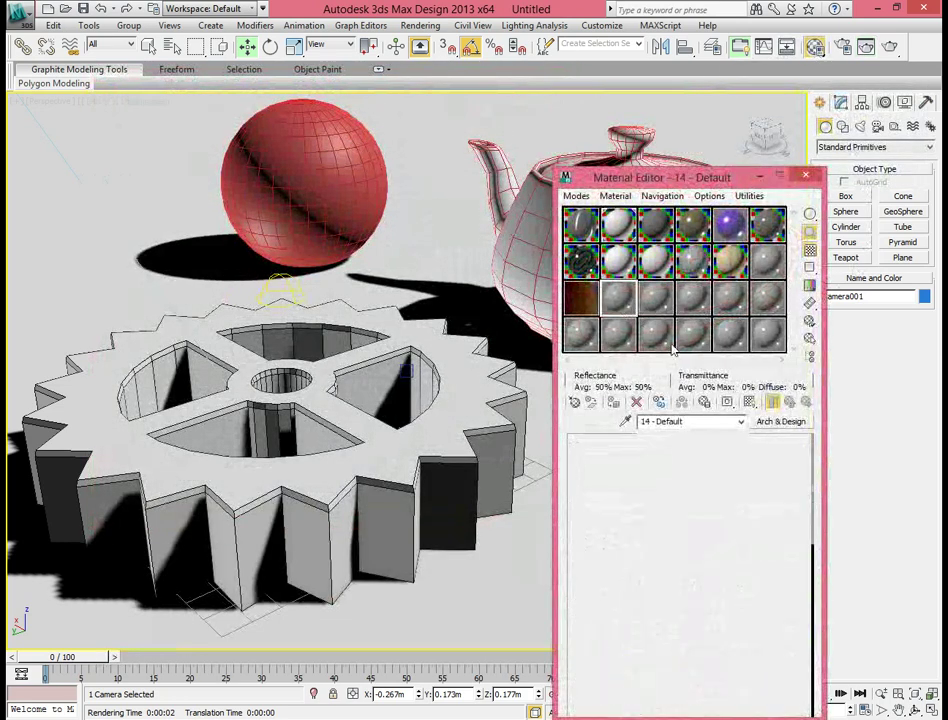
- Assign the grey Arch & Design material to the selected gear, teapot and sphere
click(779, 424)
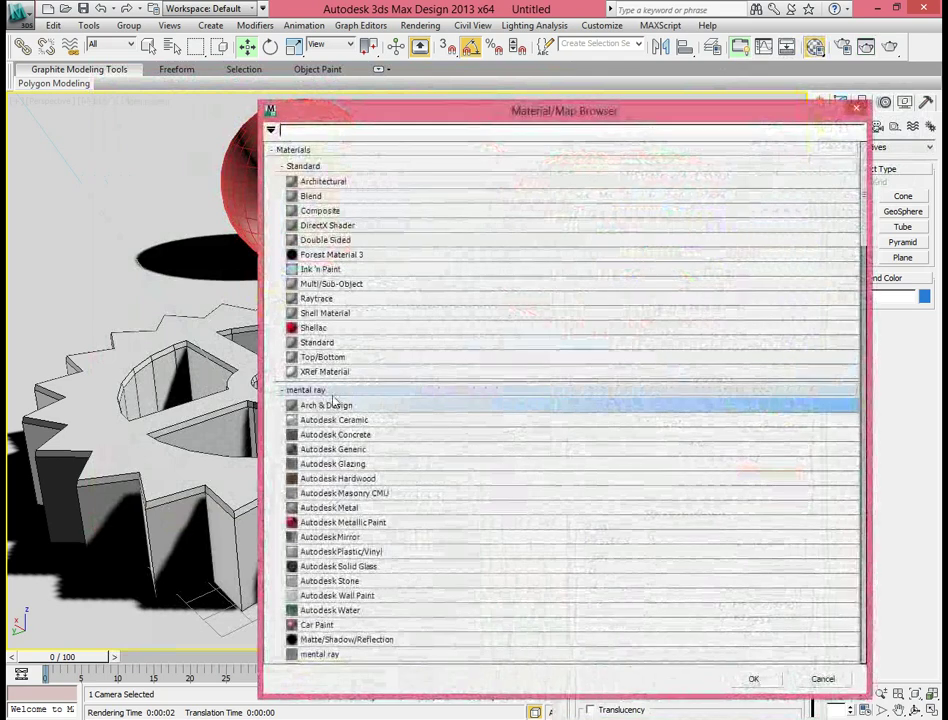
key(Escape)
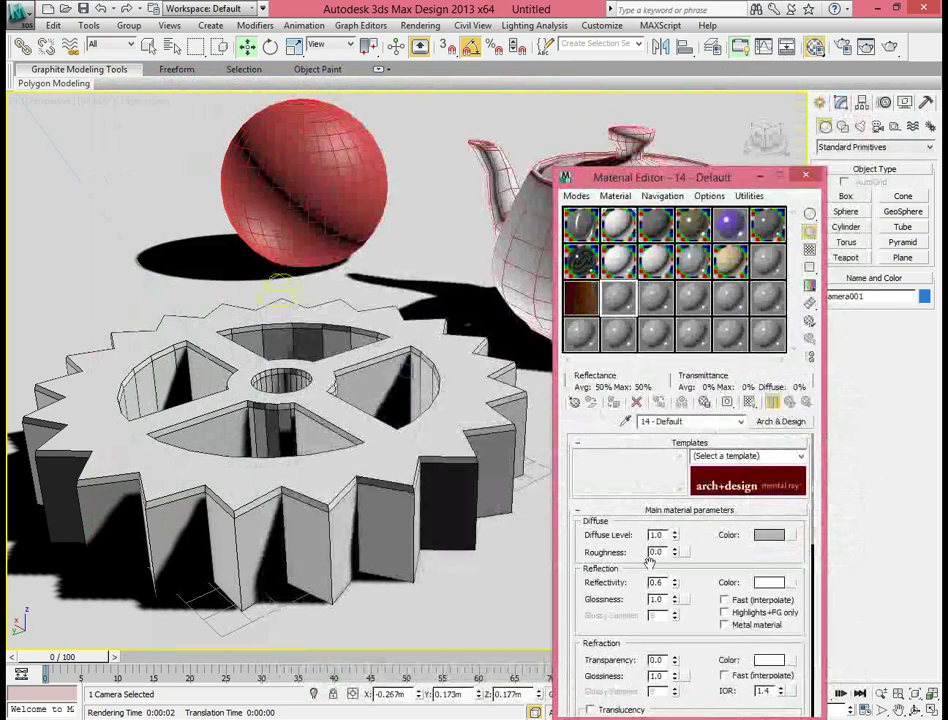
click(469, 393)
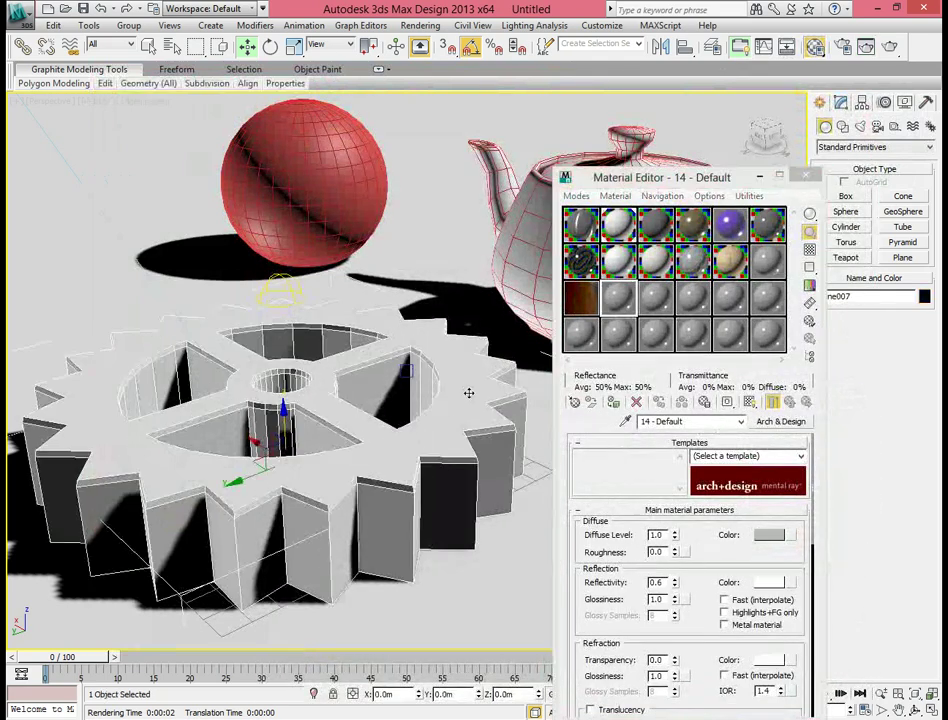
ctrl+click(530, 247)
ctrl+click(328, 194)
click(618, 296)
click(613, 401)
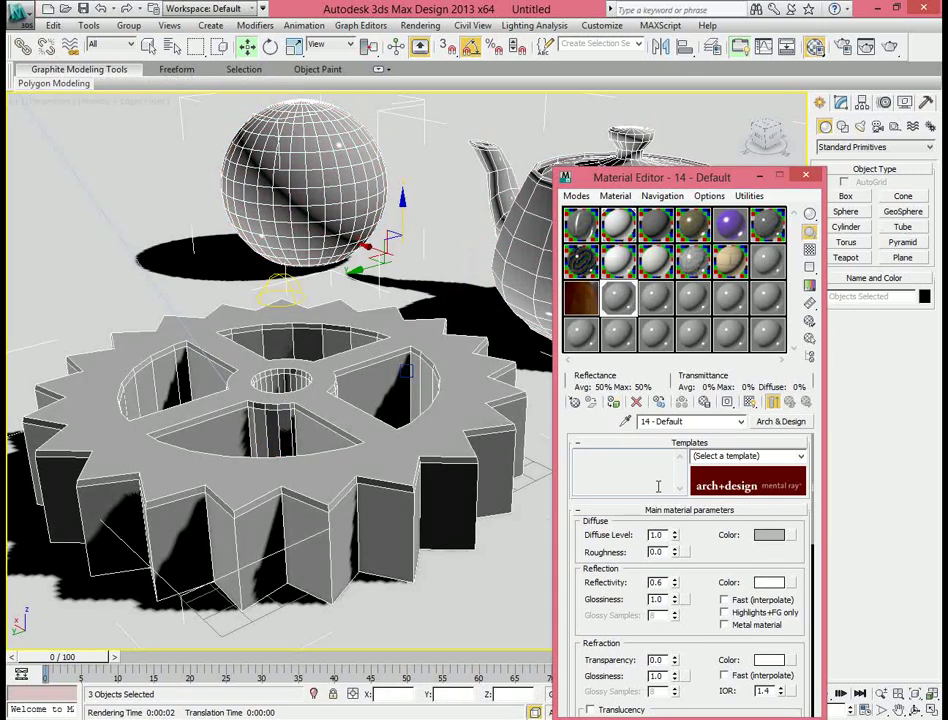
- Set reflection glossiness to 0.8 and darken the diffuse colour to about 0.33 grey
double_click(655, 599)
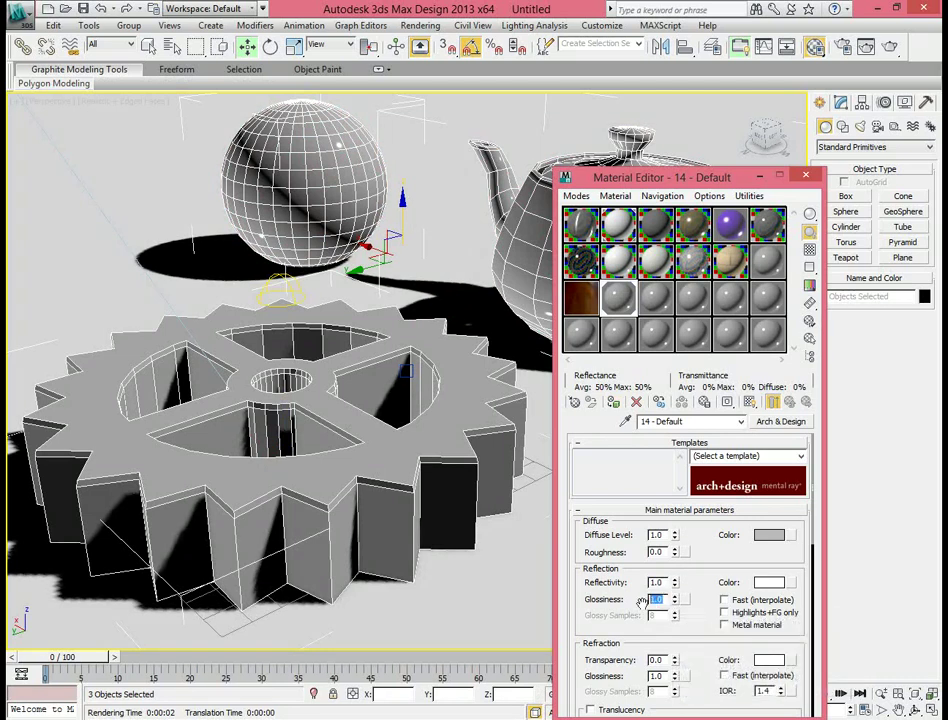
text(0.8)
key(Return)
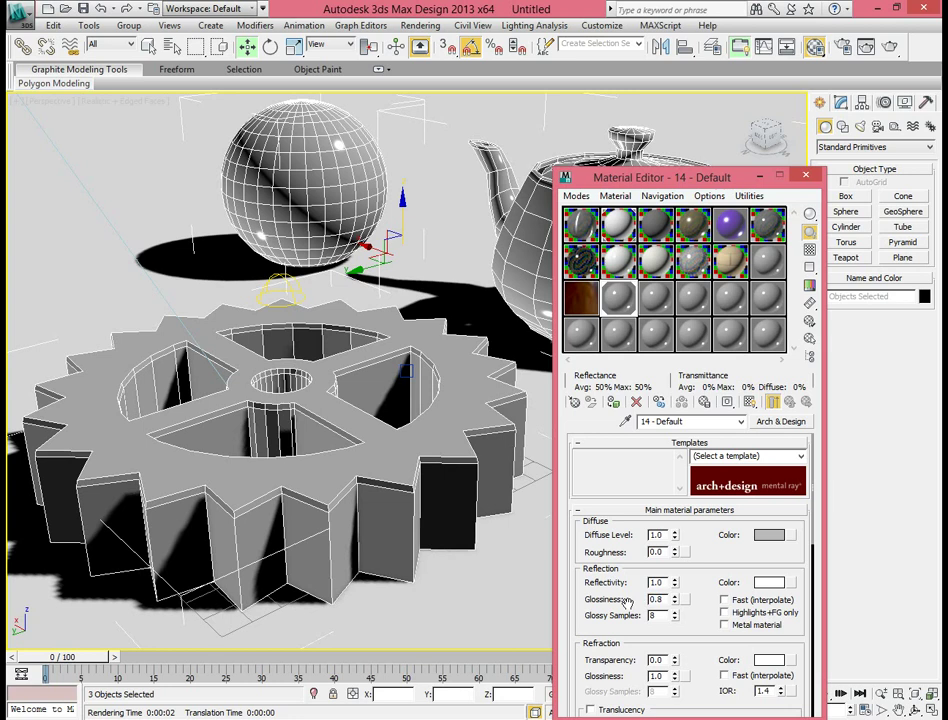
scroll(628, 601, down, 2)
click(769, 501)
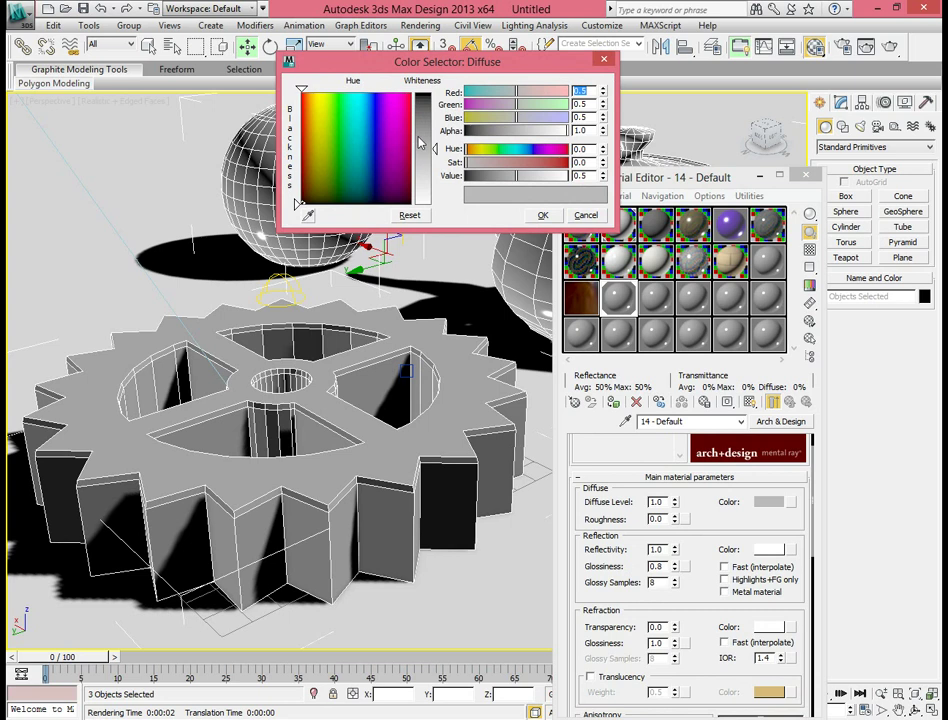
drag(420, 143, 420, 166)
click(542, 215)
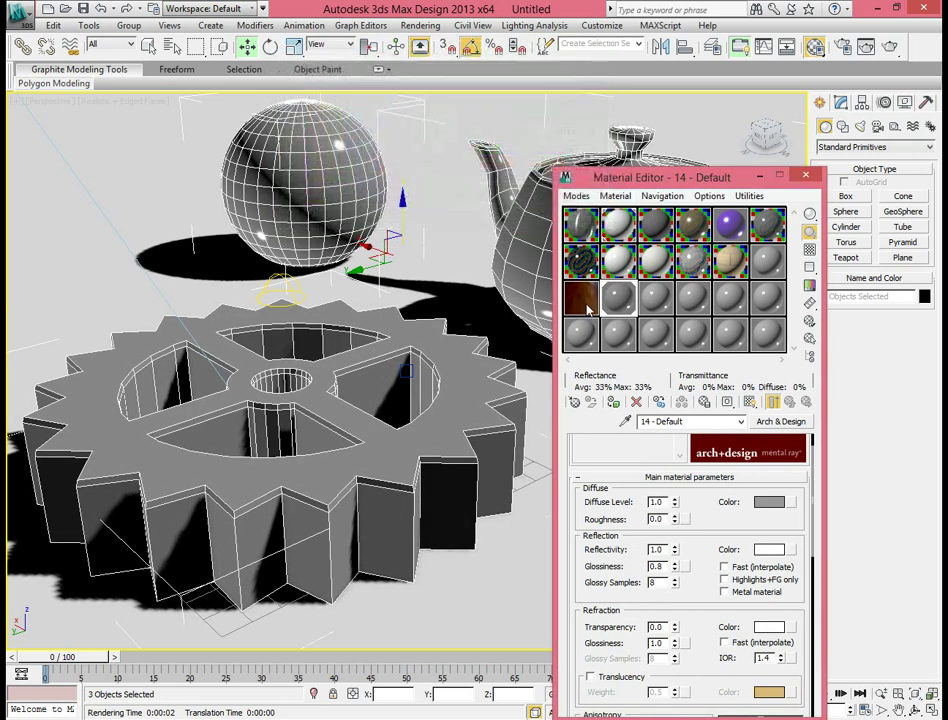
drag(607, 548, 611, 520)
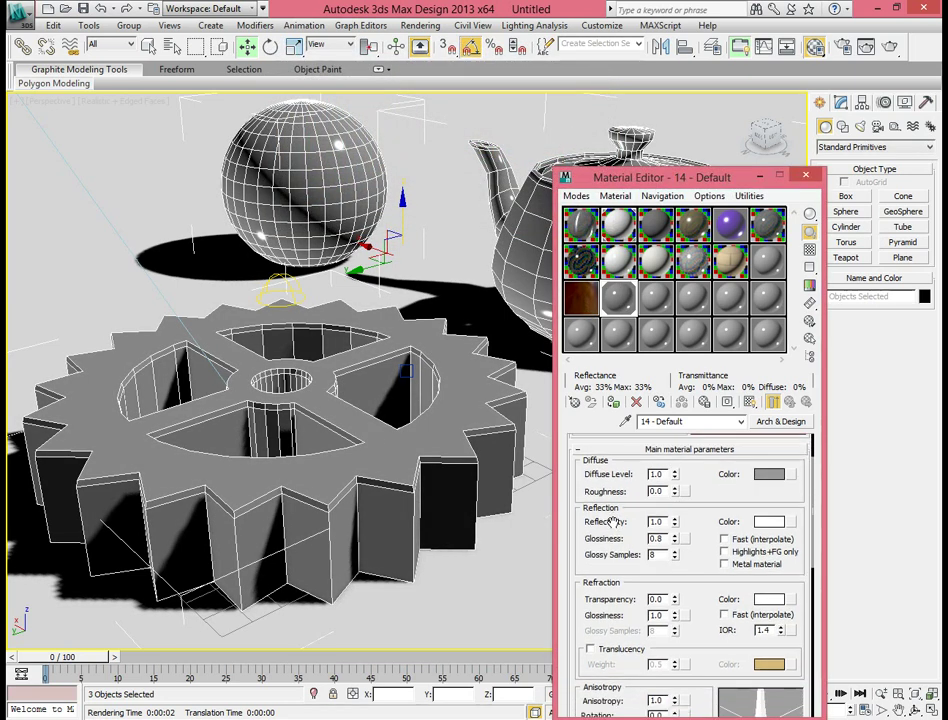
click(420, 25)
- Test-render the glossy grey objects, then bring up the Exposure Control settings
click(430, 40)
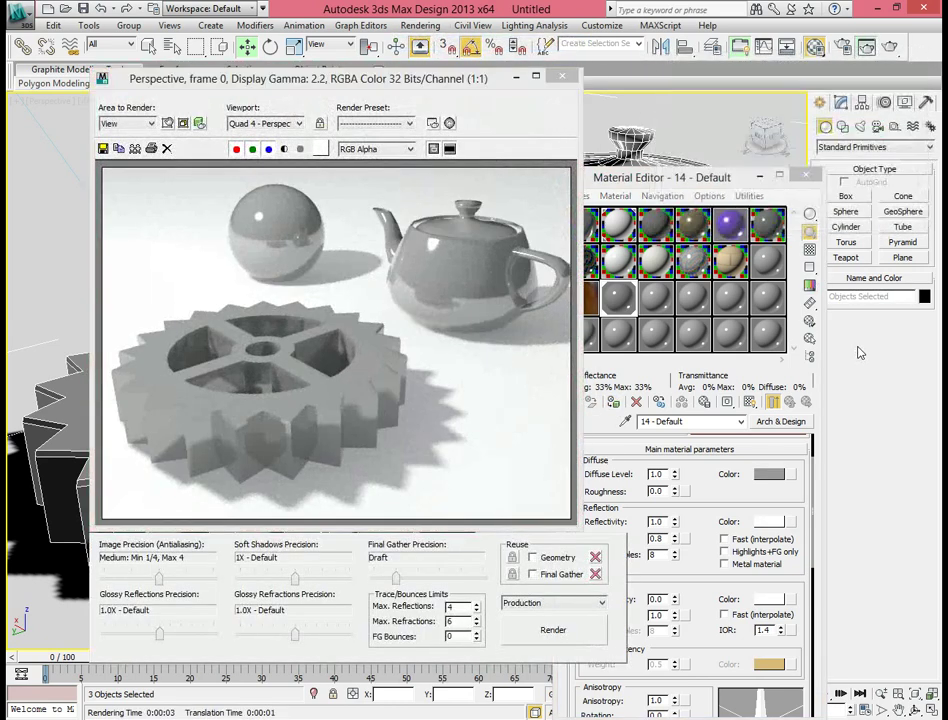
click(563, 78)
click(420, 25)
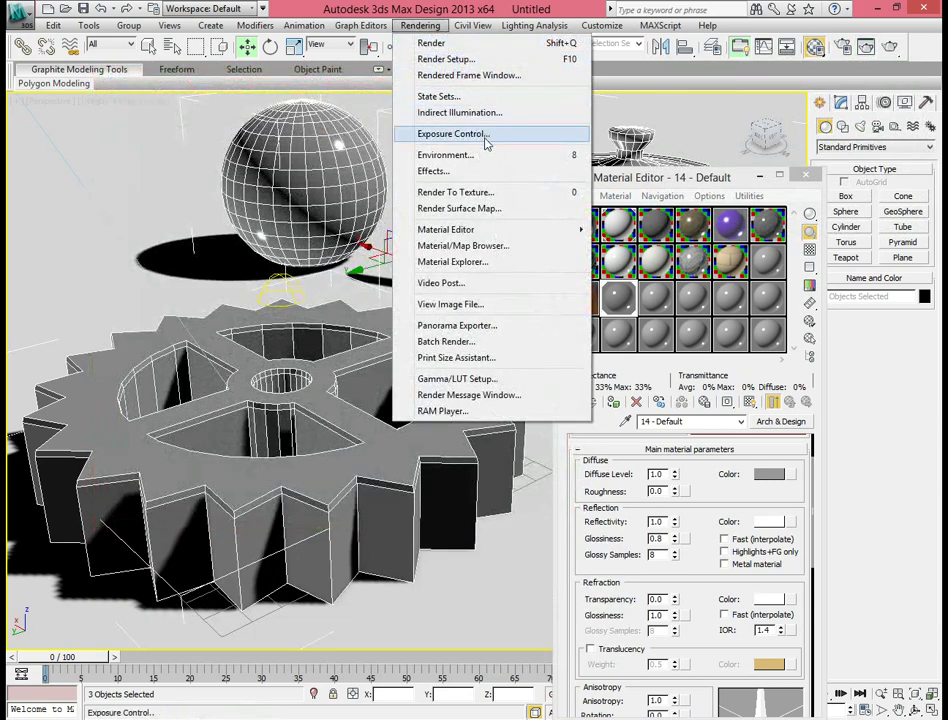
click(452, 133)
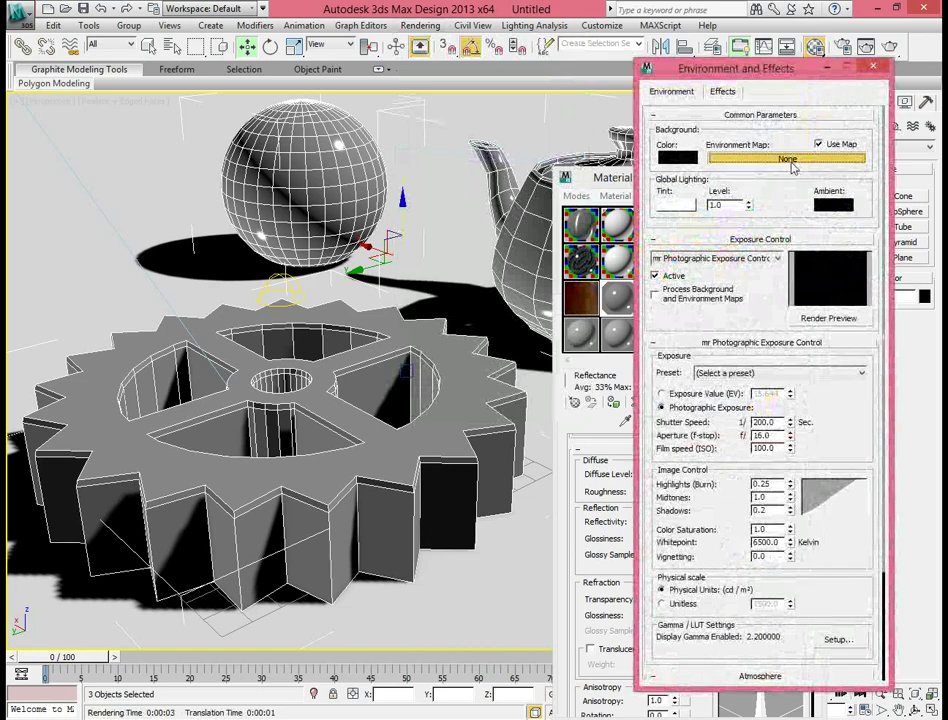
- Choose a Bitmap environment map and select Loft_Lights_Lrg.hdr from the maps\HDRs folder
click(784, 160)
double_click(313, 189)
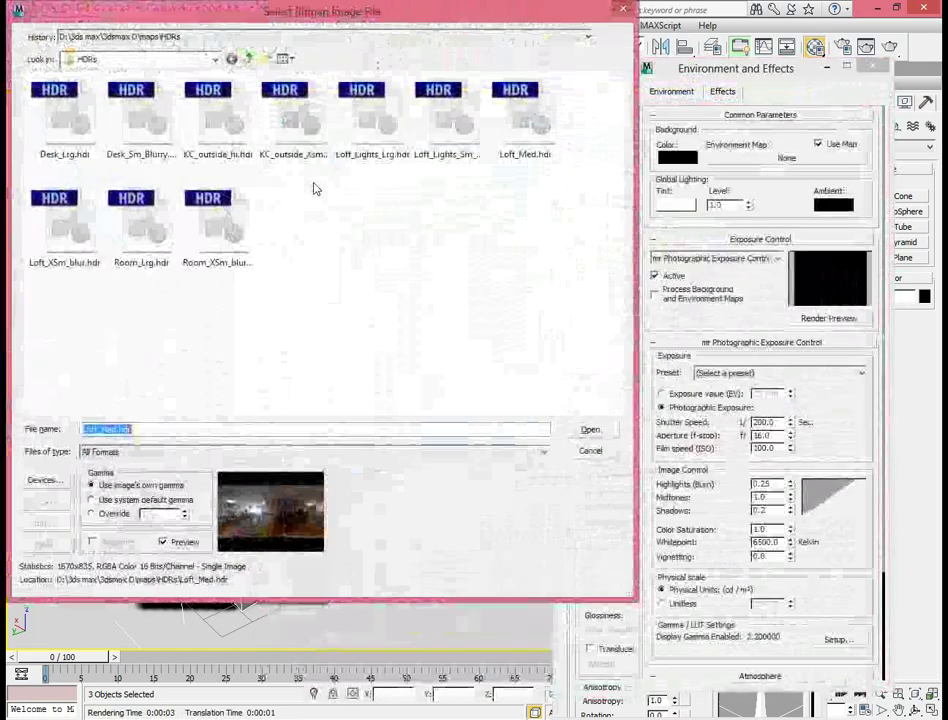
click(215, 59)
click(122, 180)
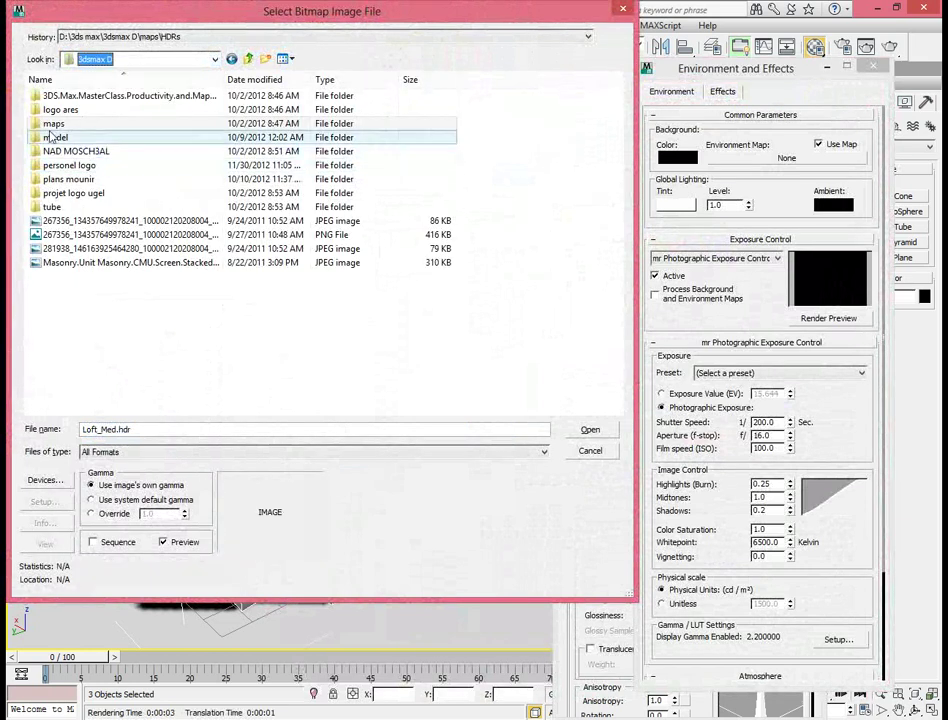
double_click(50, 124)
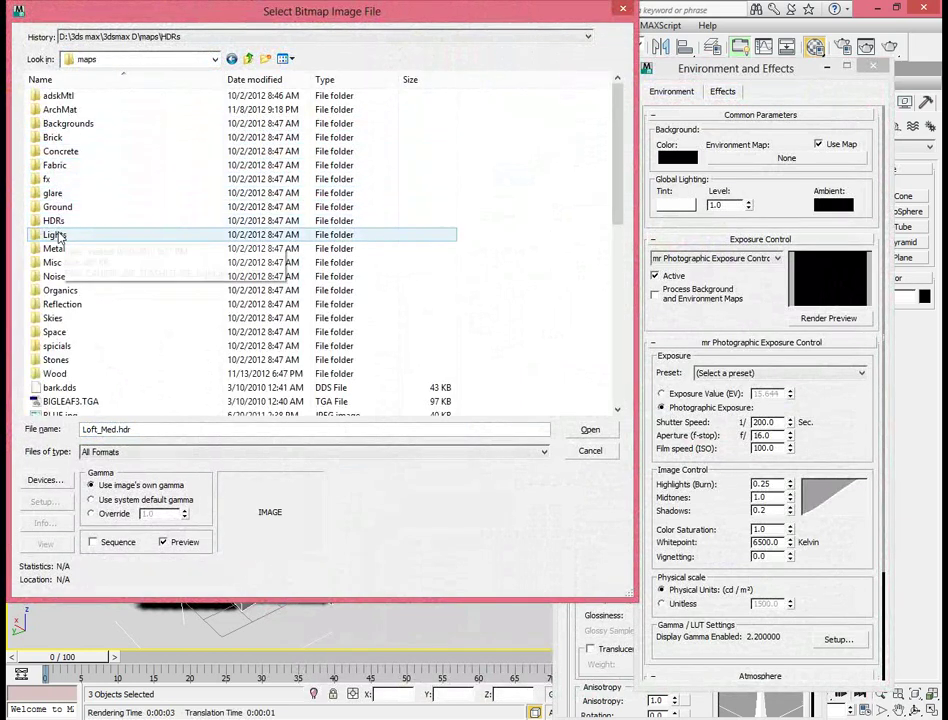
double_click(53, 220)
click(294, 120)
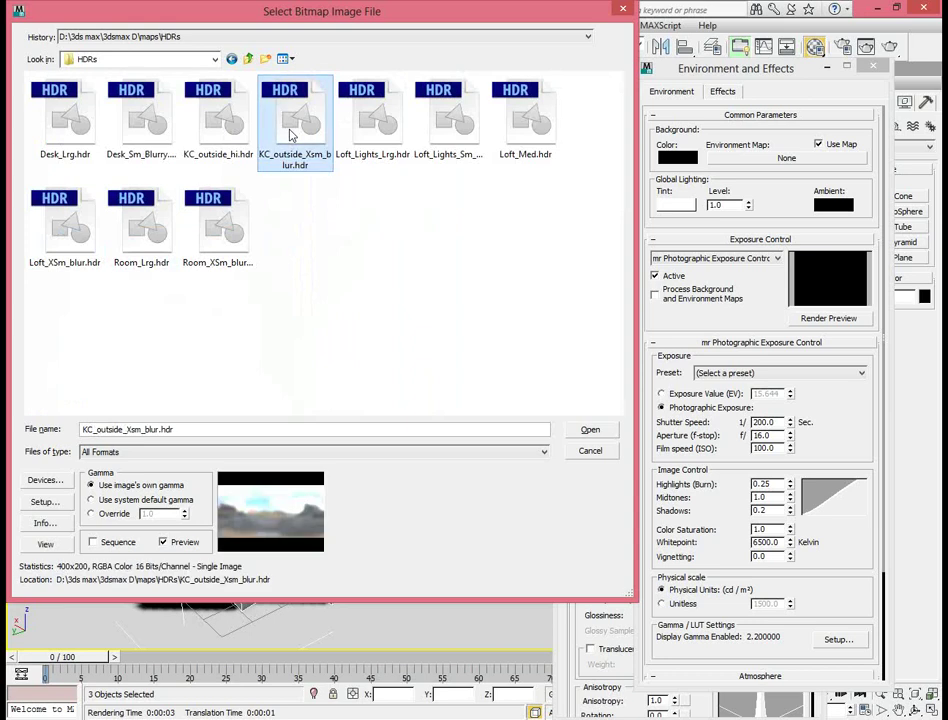
click(390, 135)
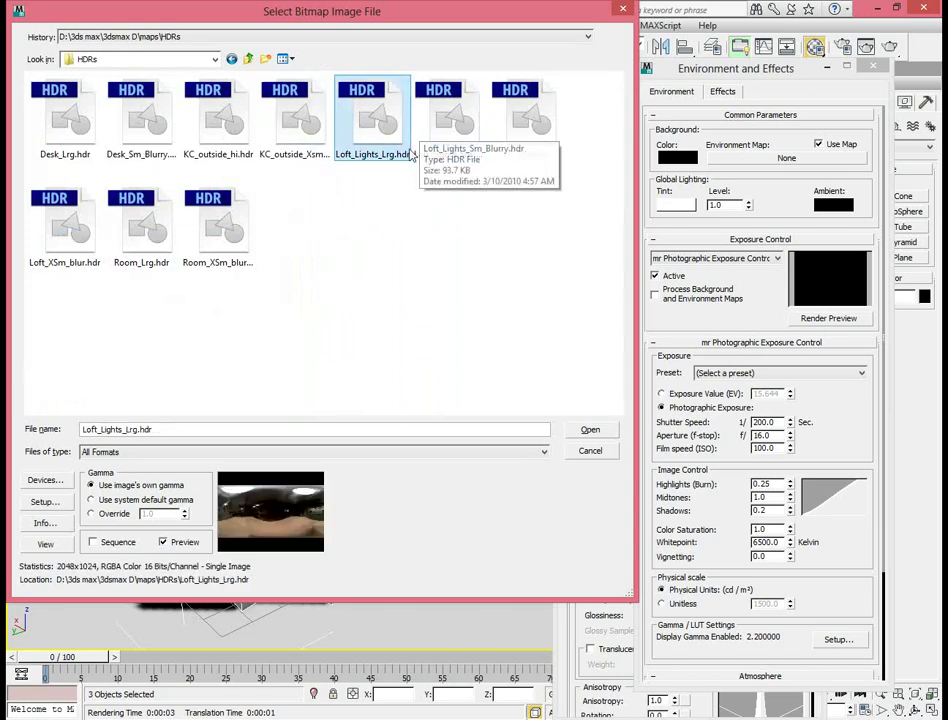
- Load the HDR with white point about 4.53 and black point about -8.44
click(44, 501)
drag(285, 170, 295, 113)
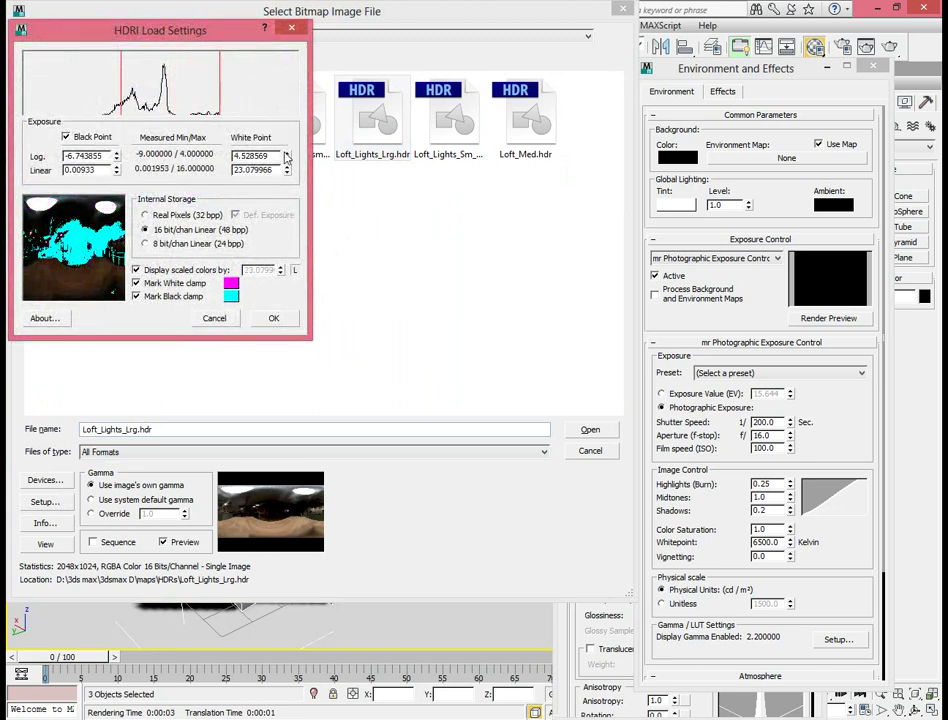
drag(116, 170, 118, 177)
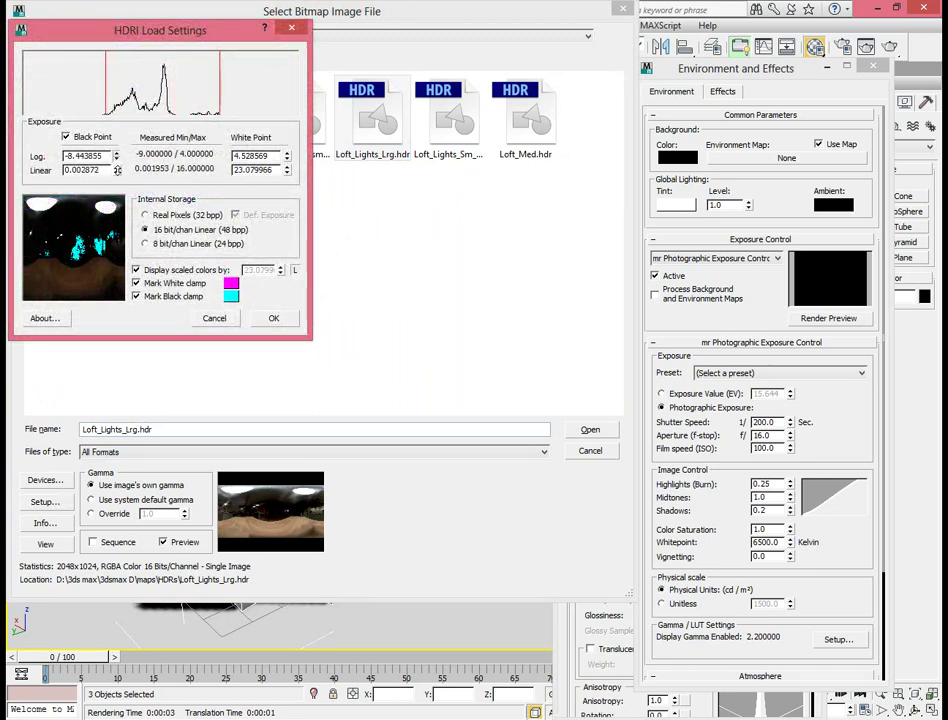
click(285, 325)
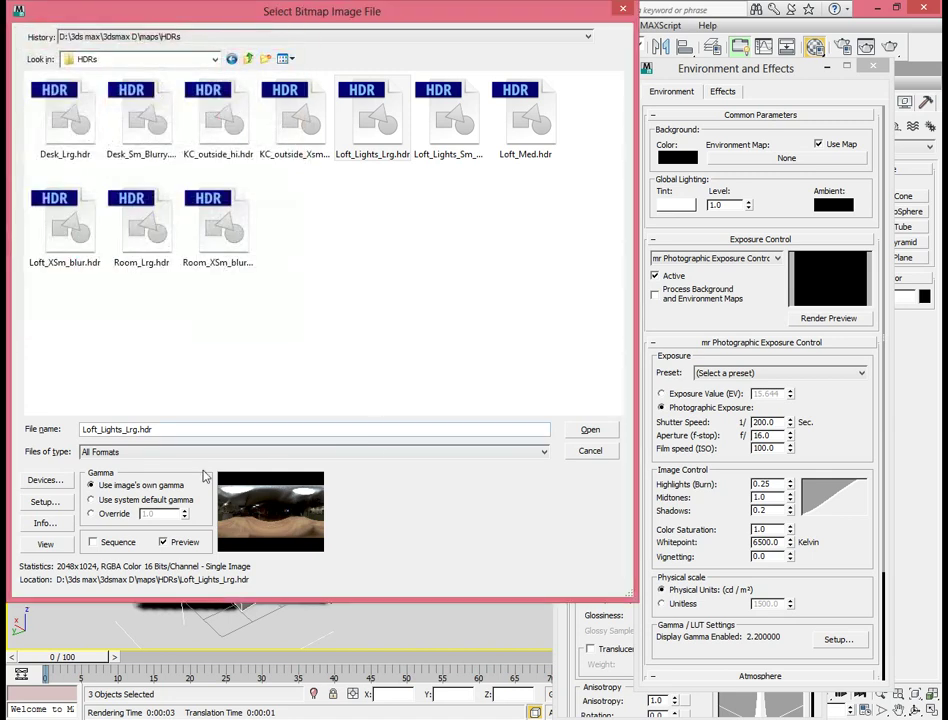
click(598, 431)
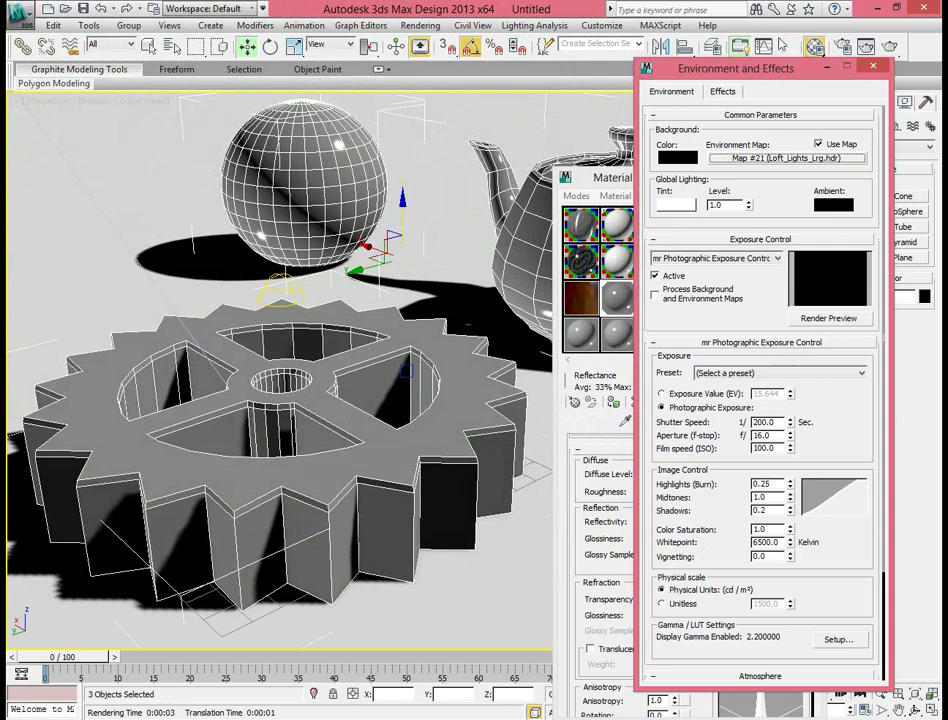
- Instance the environment map Map #21 into a Material Editor slot and enlarge its preview
key(m)
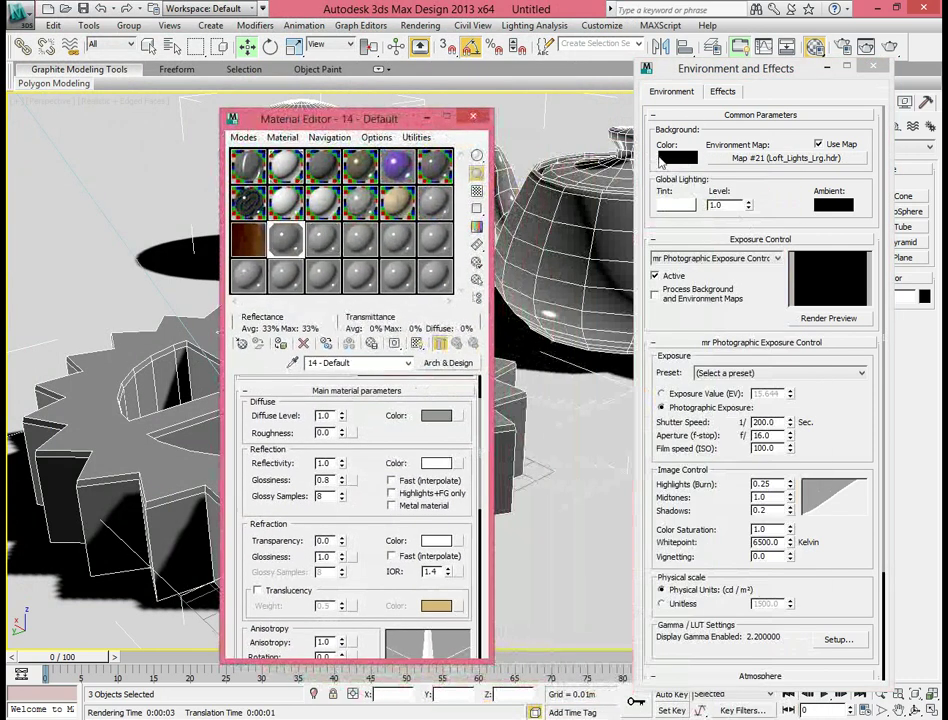
drag(735, 160, 240, 192)
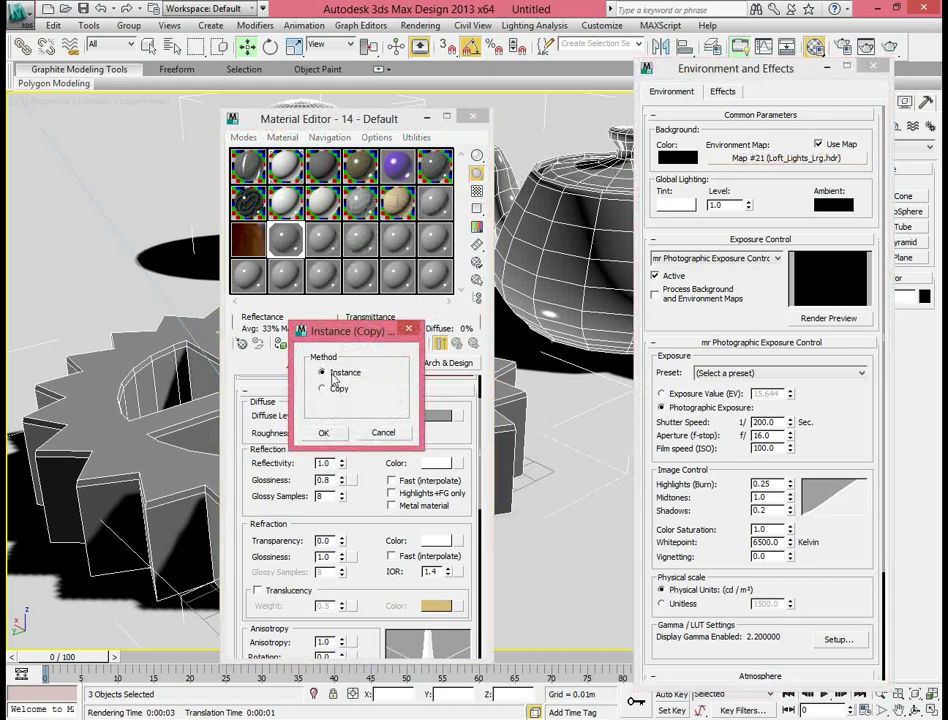
click(330, 433)
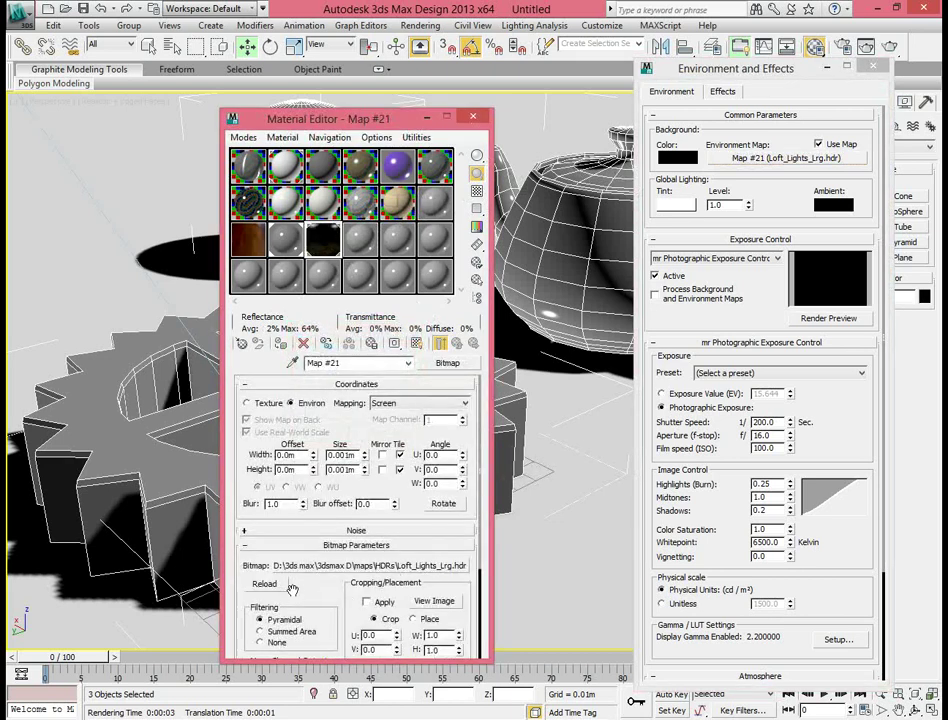
drag(244, 568, 276, 295)
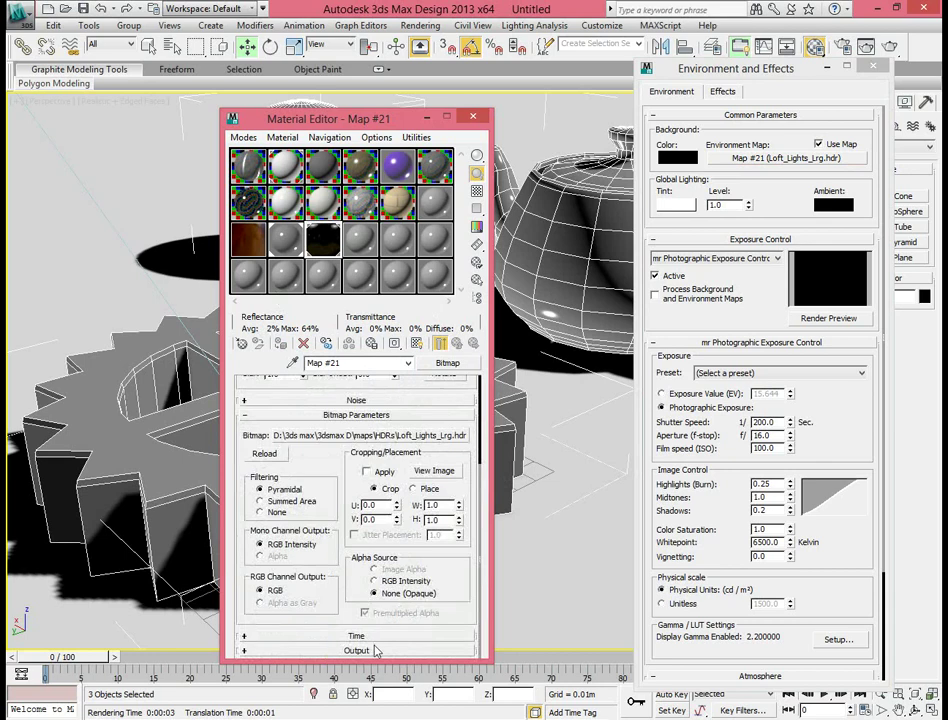
click(376, 650)
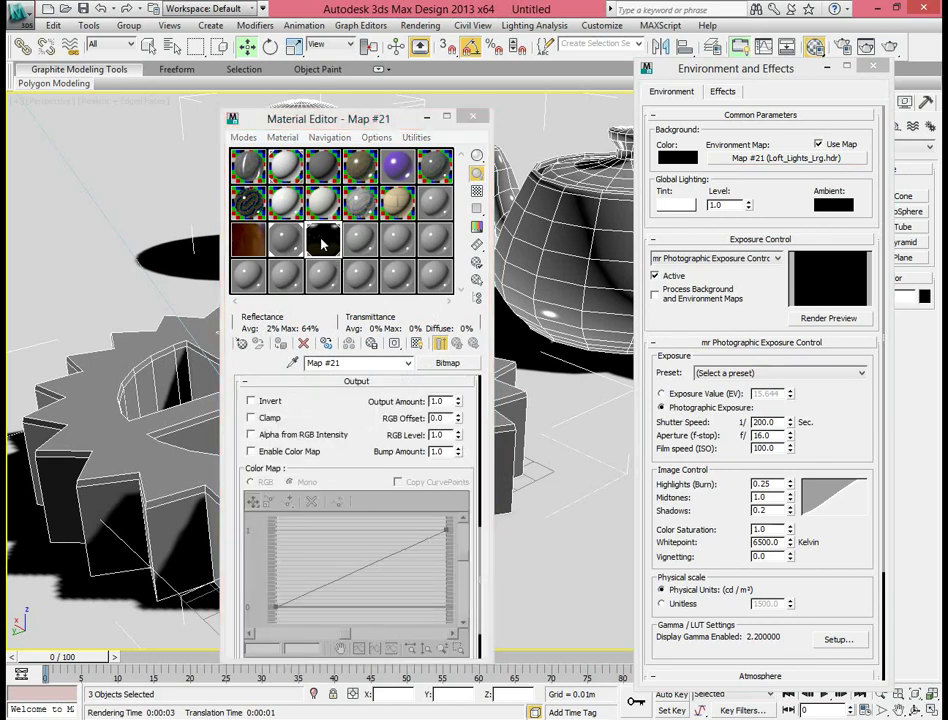
double_click(322, 236)
drag(328, 121, 856, 145)
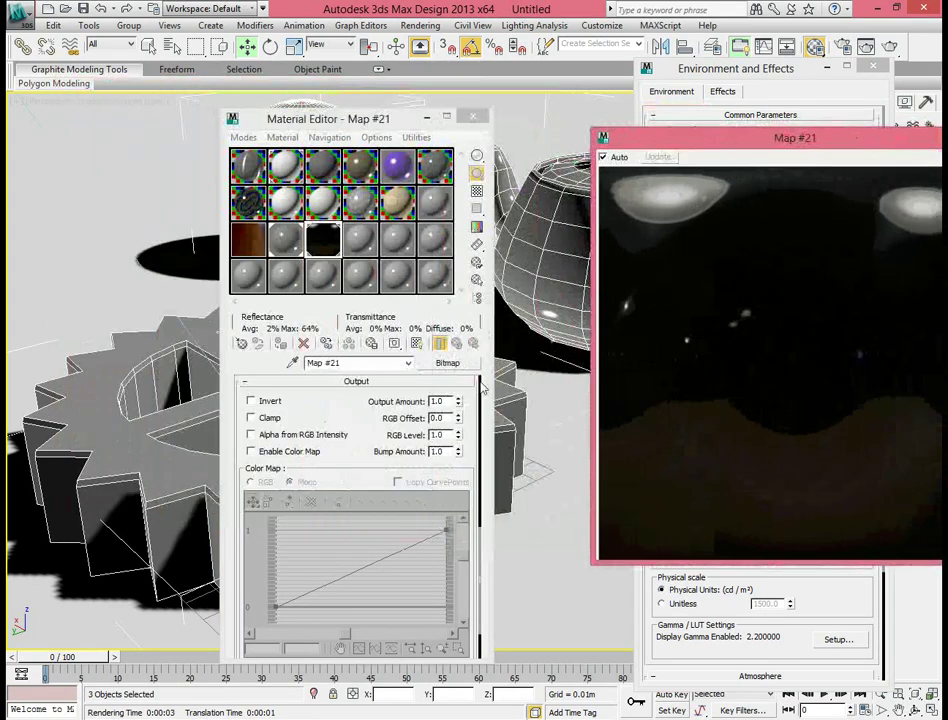
- Raise the HDR map's output amount to 17.55
drag(459, 403, 465, 409)
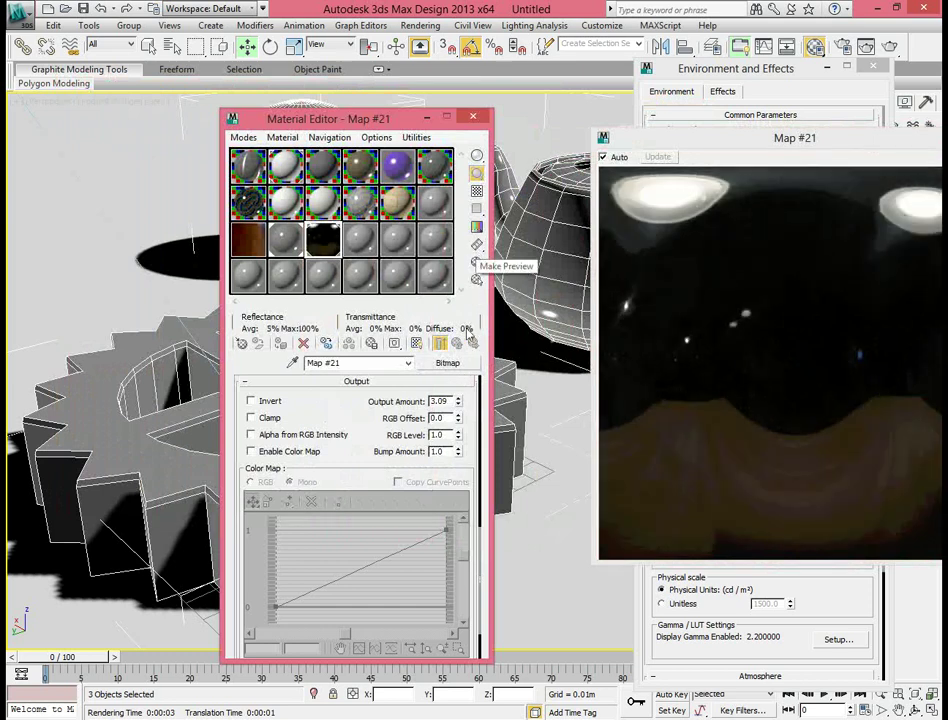
drag(463, 76, 465, 408)
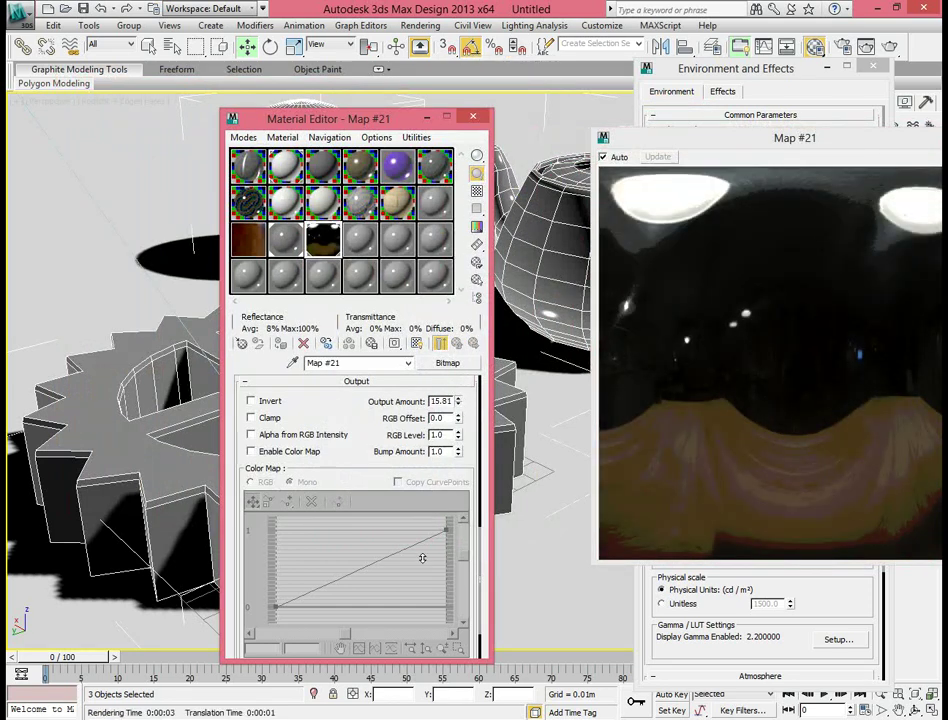
drag(422, 558, 465, 442)
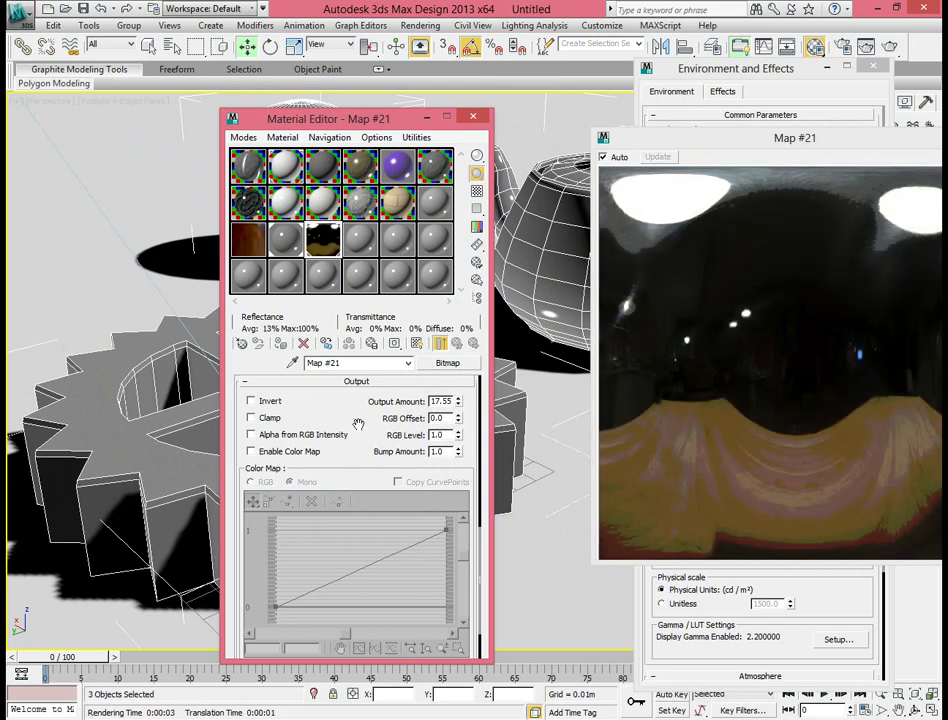
scroll(361, 424, up, 4)
scroll(361, 424, up, 3)
scroll(355, 450, up, 2)
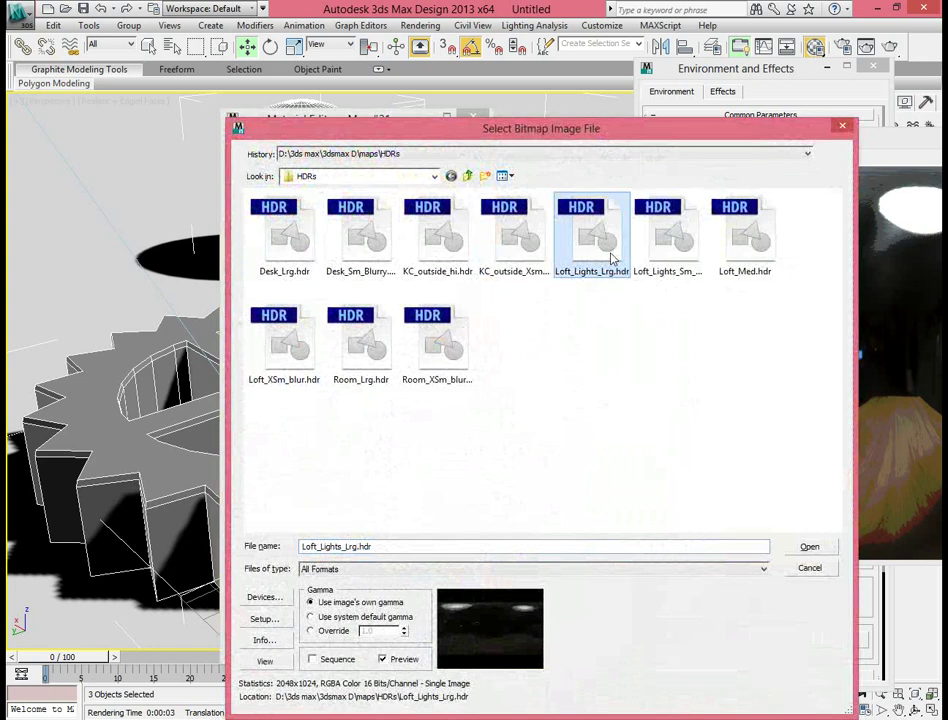
click(651, 250)
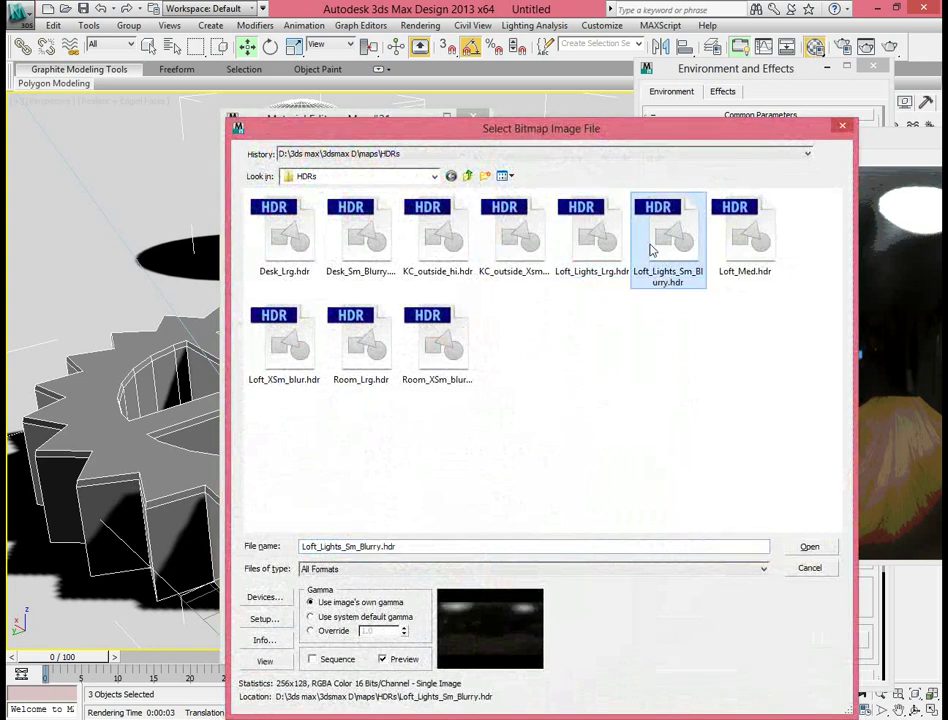
- Preview the HDR images in the folder and select KC_outside_hi.hdr
click(745, 239)
click(432, 343)
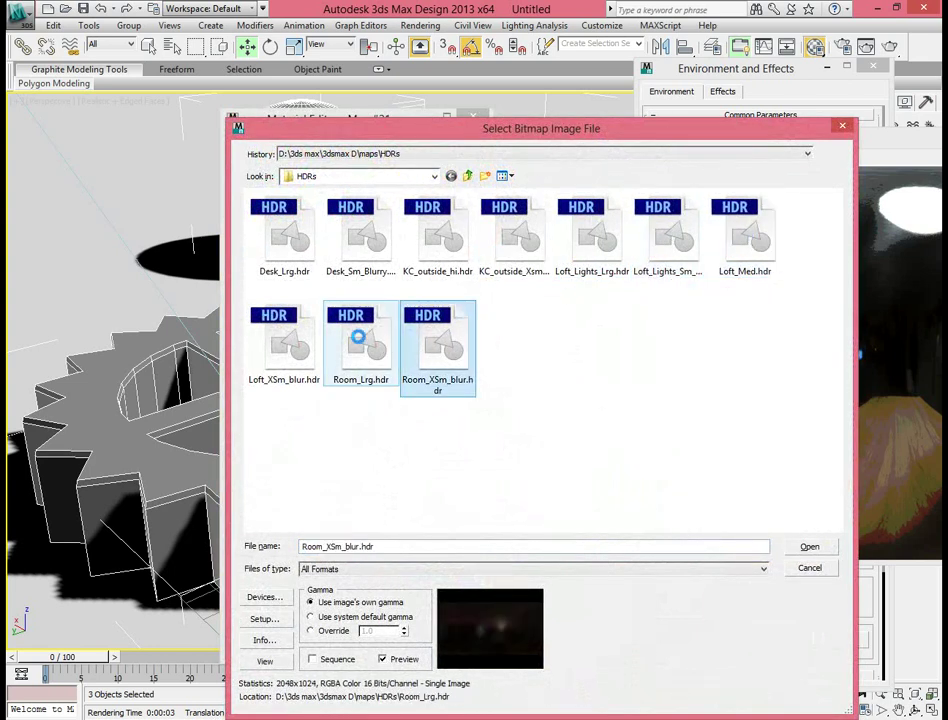
click(361, 343)
mouse_move(433, 236)
click(284, 340)
click(350, 335)
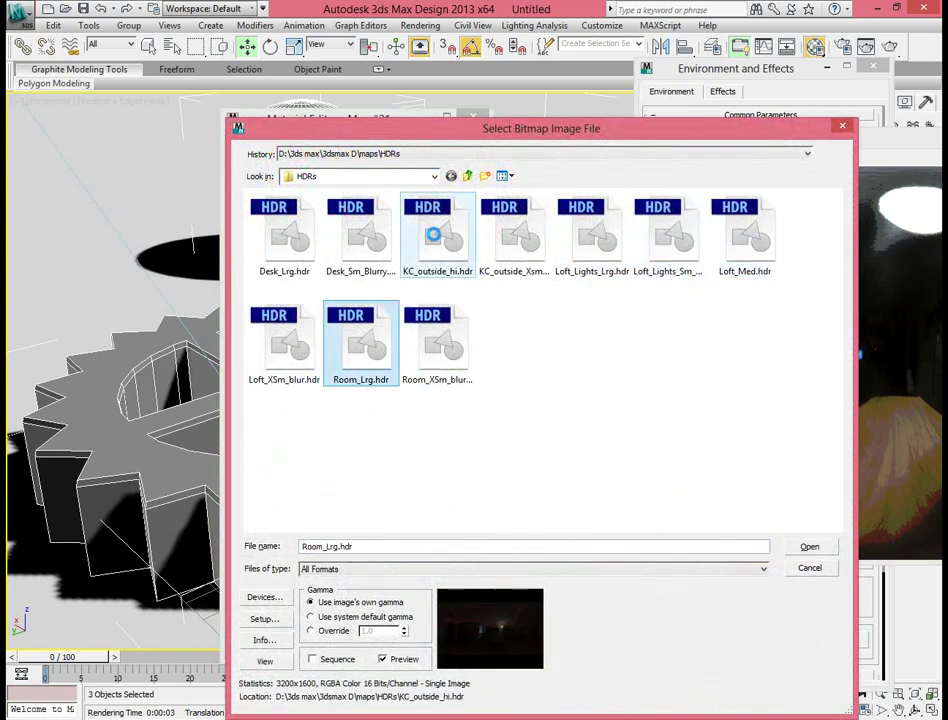
click(433, 234)
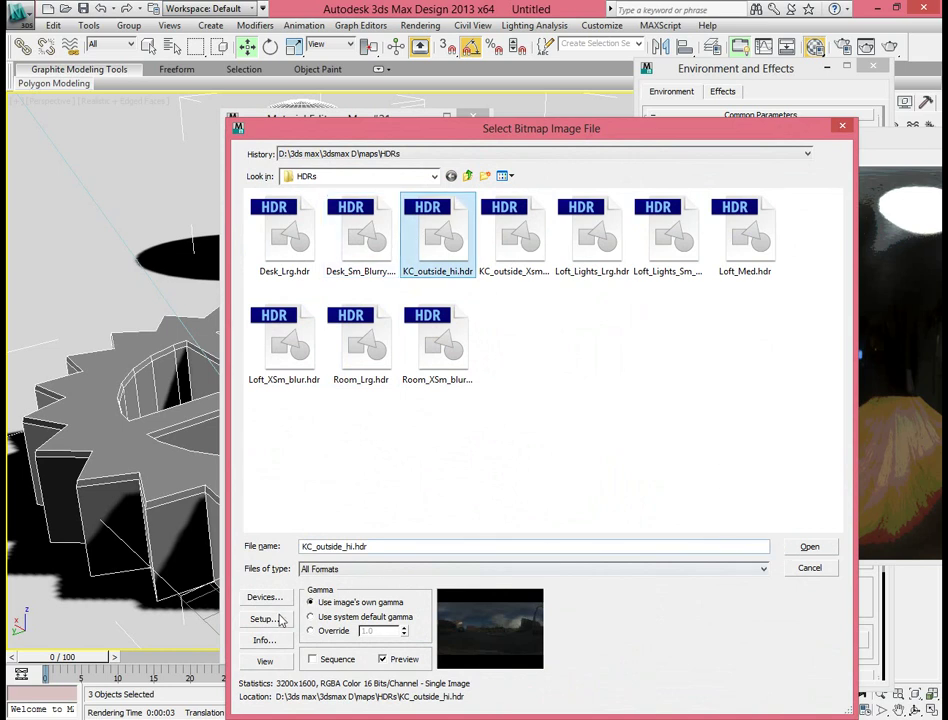
- Load KC_outside_hi.hdr with white point 2.43 and black point -4.54
click(279, 619)
drag(505, 273, 505, 287)
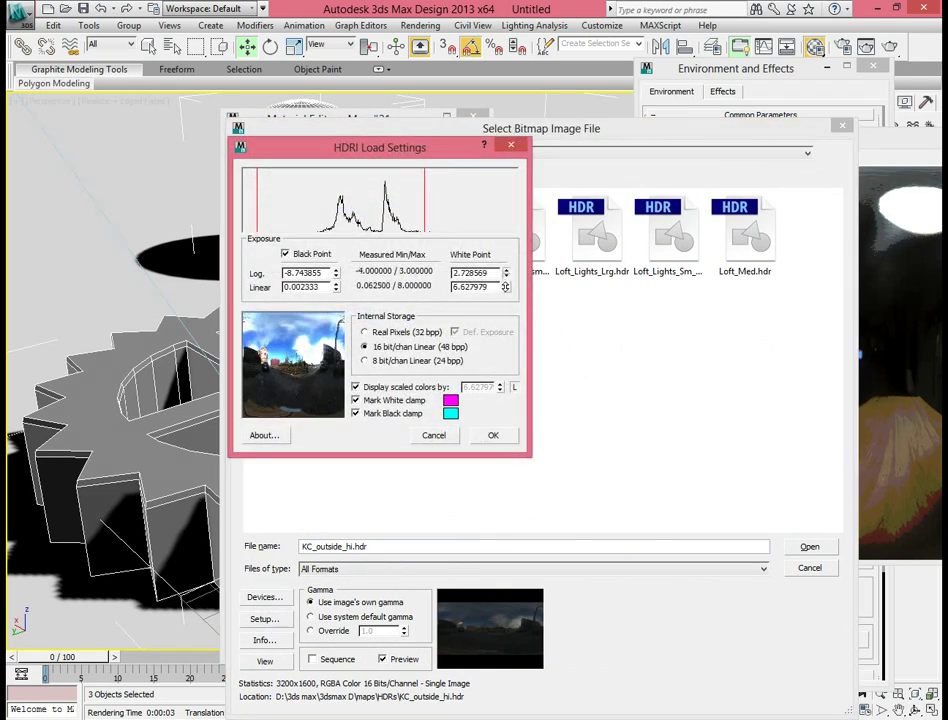
drag(335, 272, 346, 241)
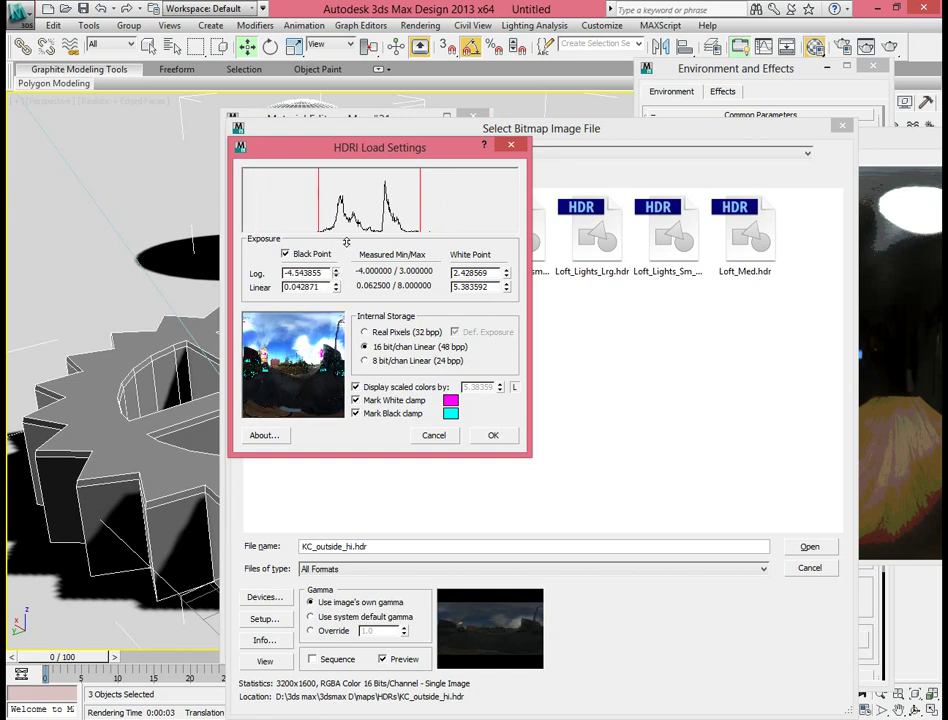
click(491, 432)
click(809, 546)
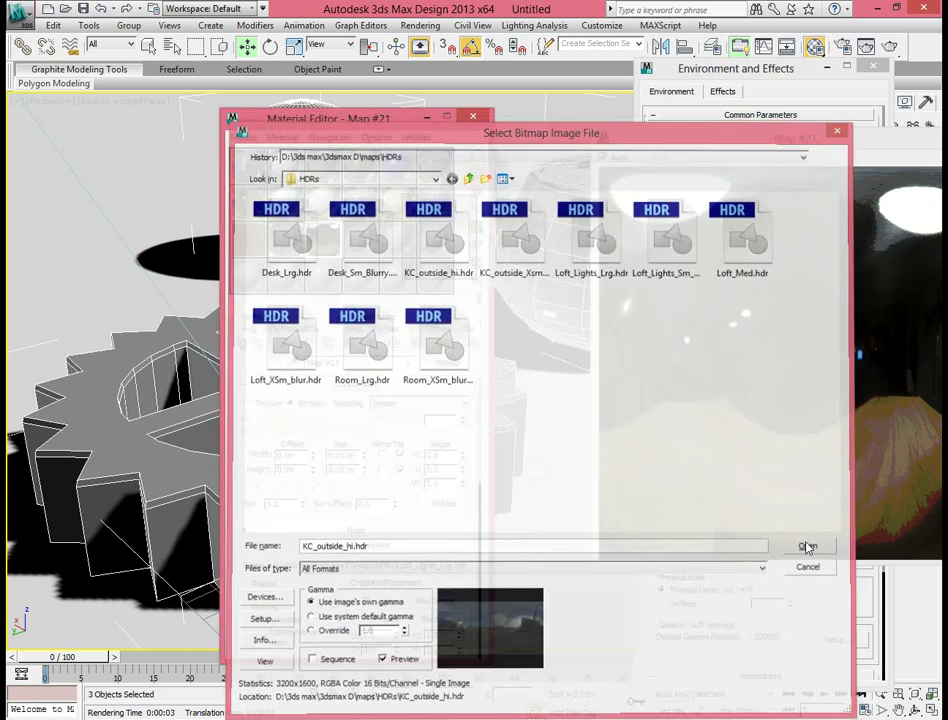
drag(763, 140, 692, 142)
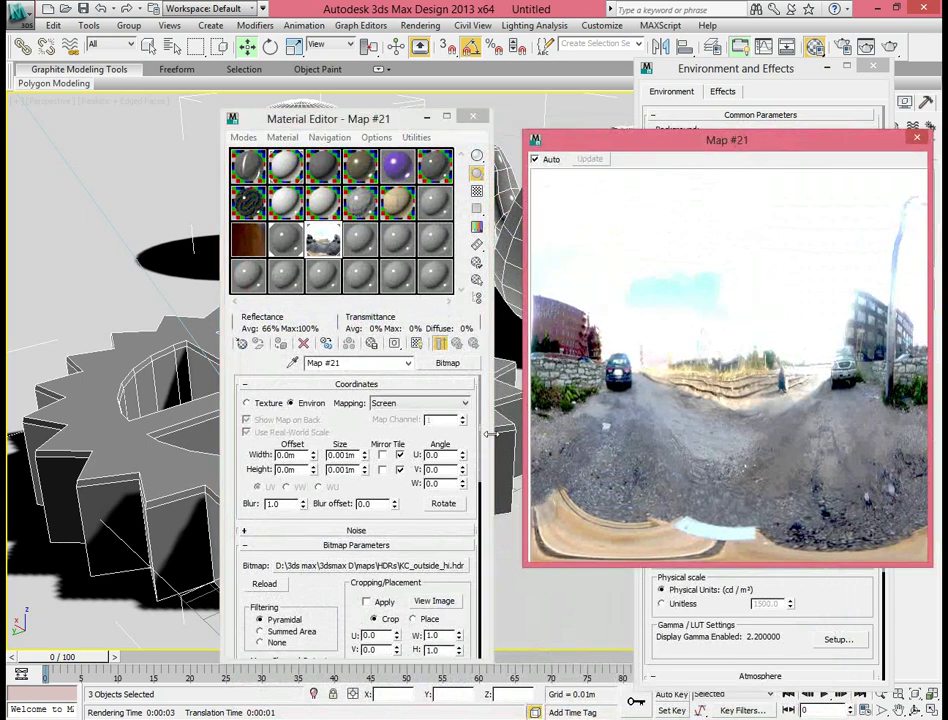
- Lower Map #21's output amount to 5.34, then close the preview, Environment and Material Editor windows
click(288, 546)
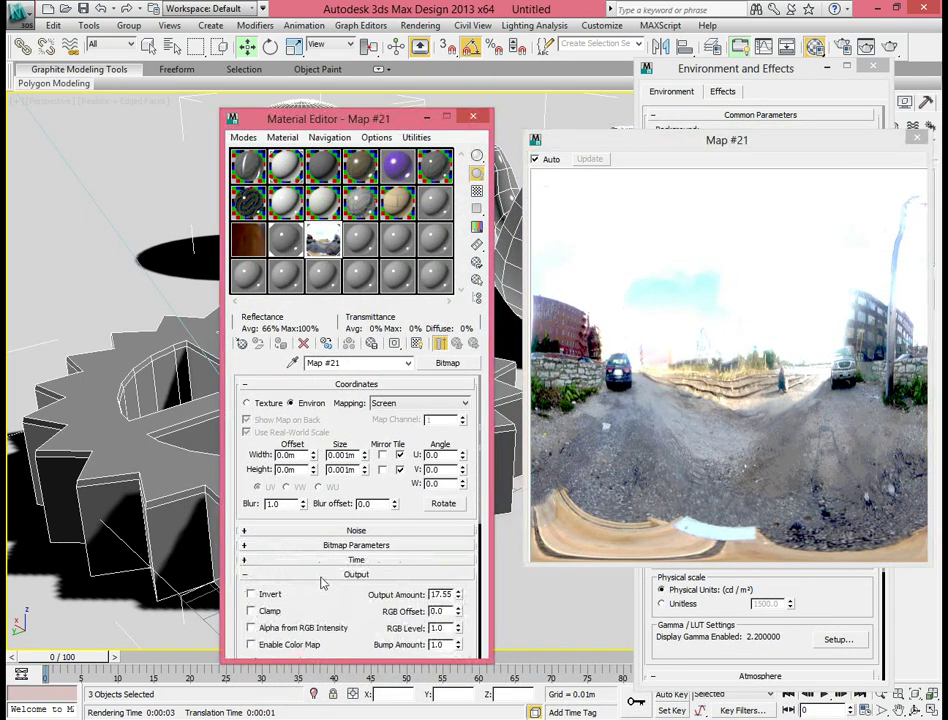
drag(458, 595, 458, 598)
drag(418, 14, 428, 6)
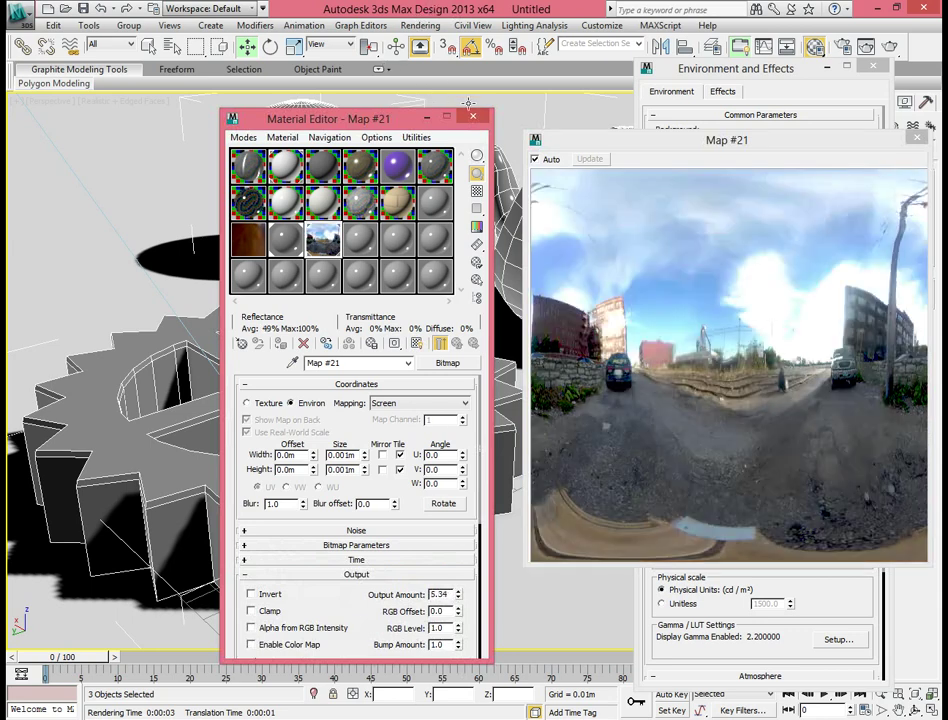
drag(619, 135, 315, 123)
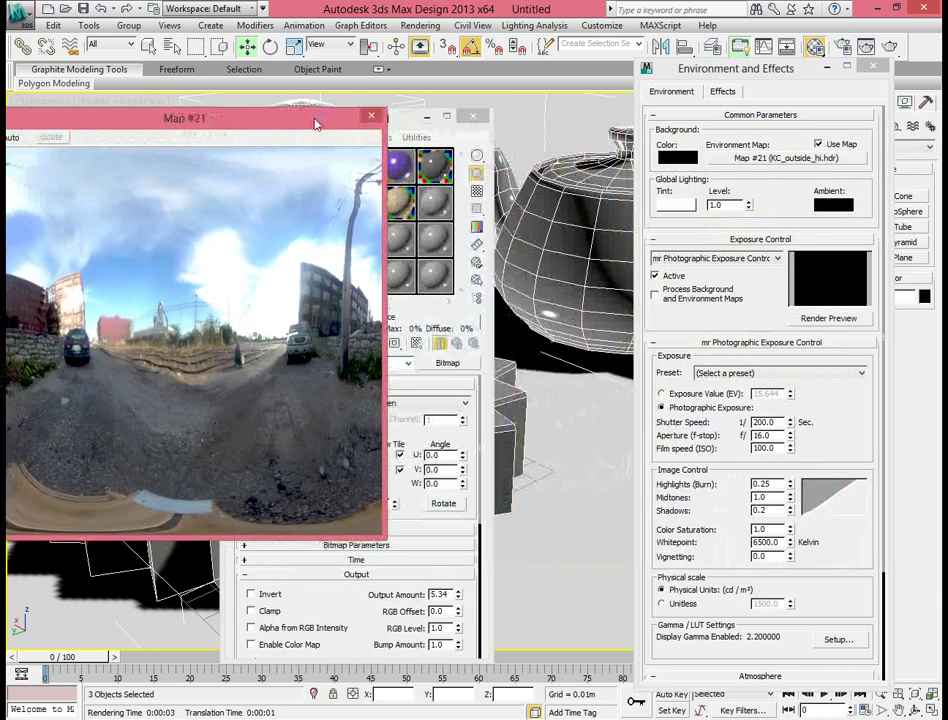
click(371, 117)
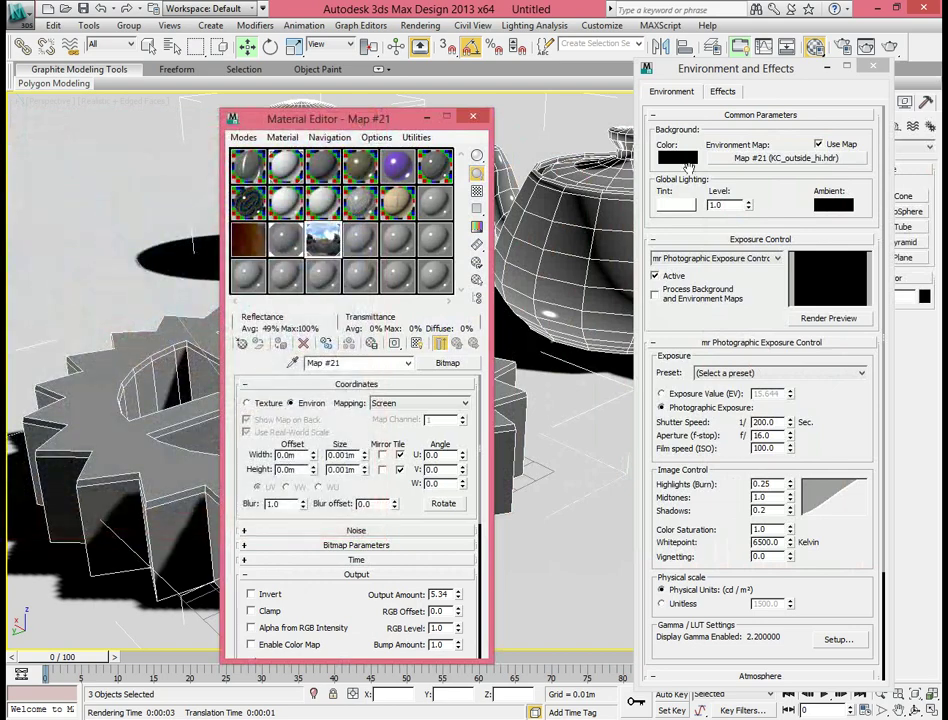
click(873, 66)
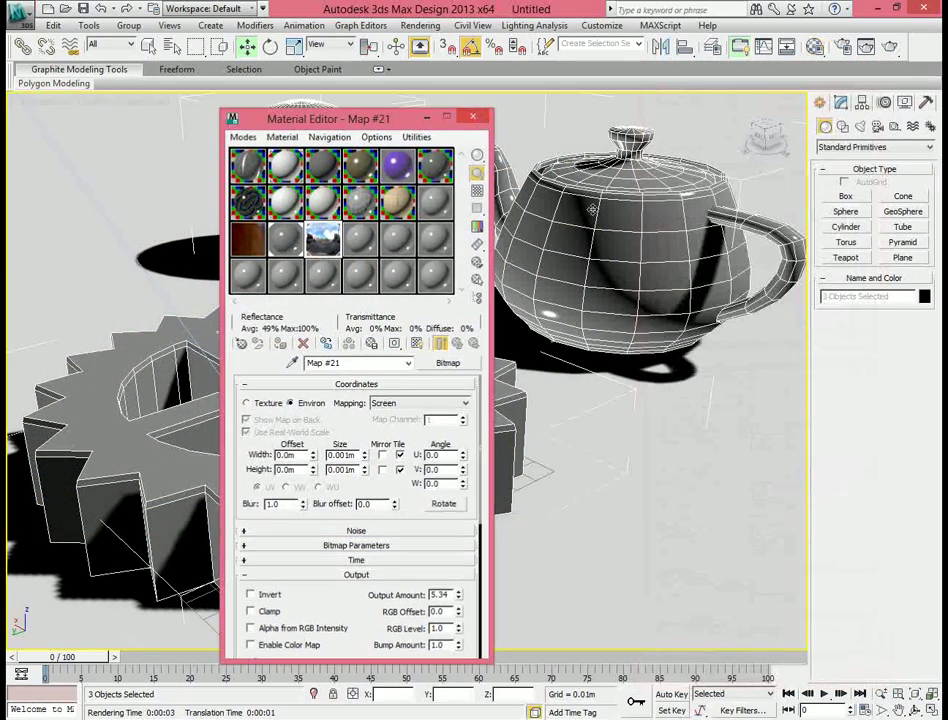
click(473, 117)
- Set Map #21's mapping to Spherical Environment and re-render to check the HDR reflections
key(shift+q)
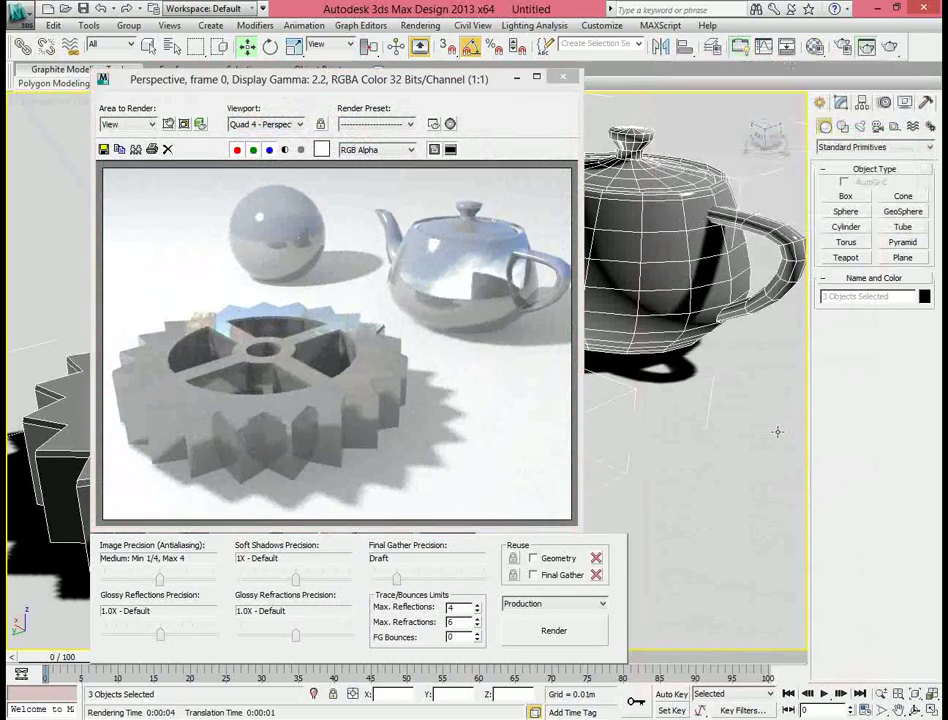
key(m)
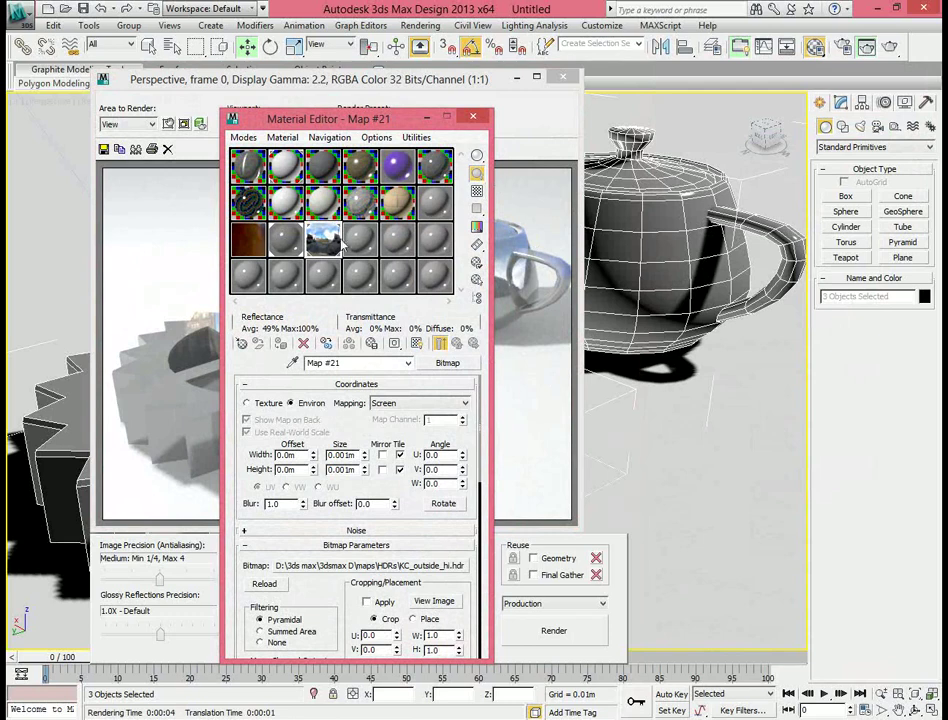
click(464, 404)
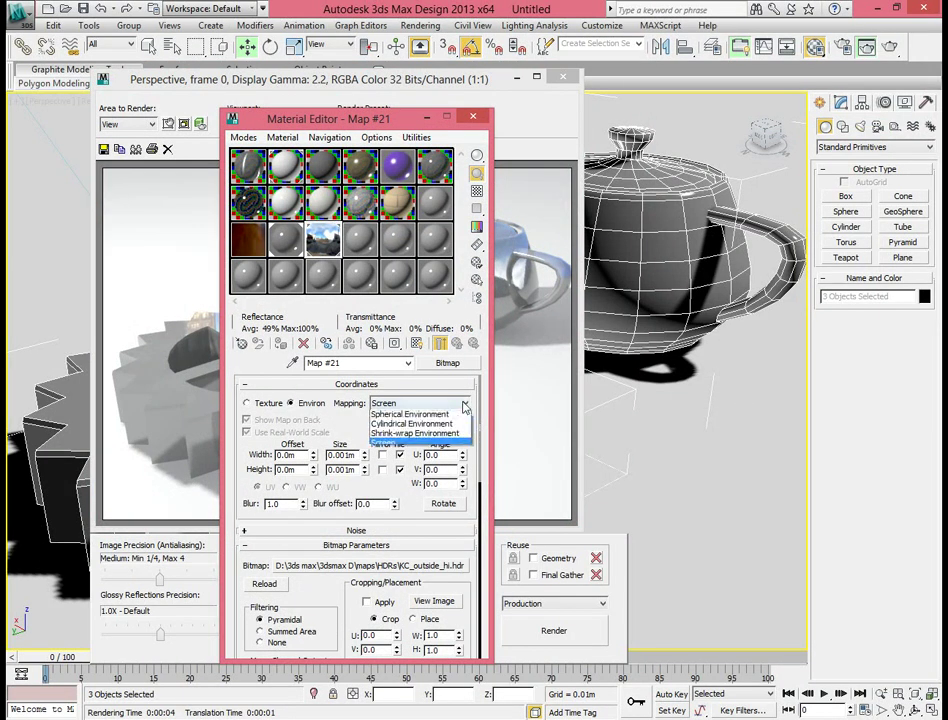
click(410, 416)
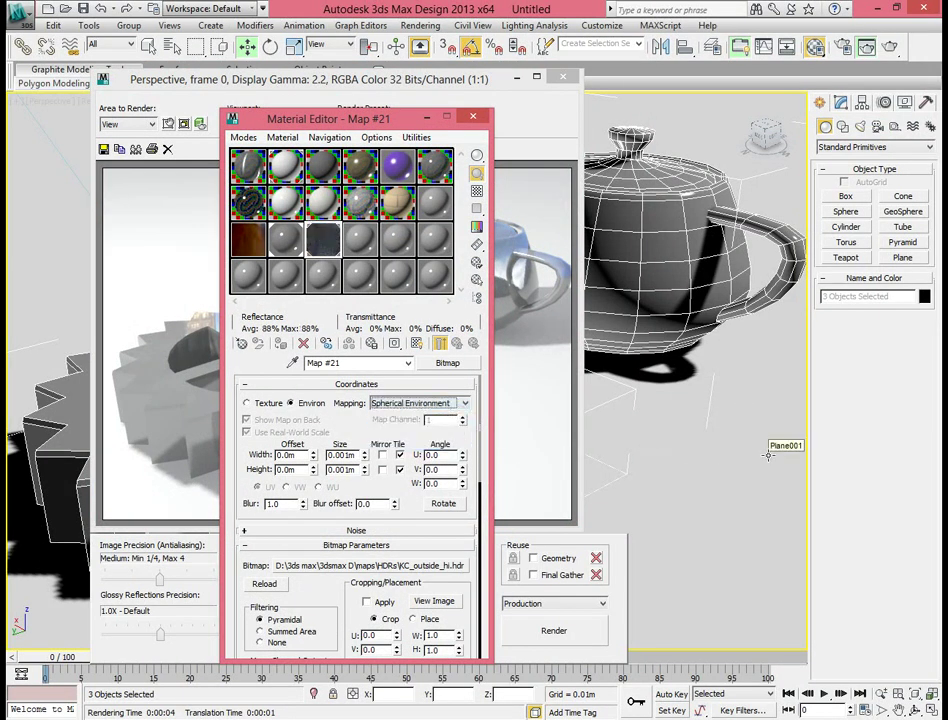
key(shift+q)
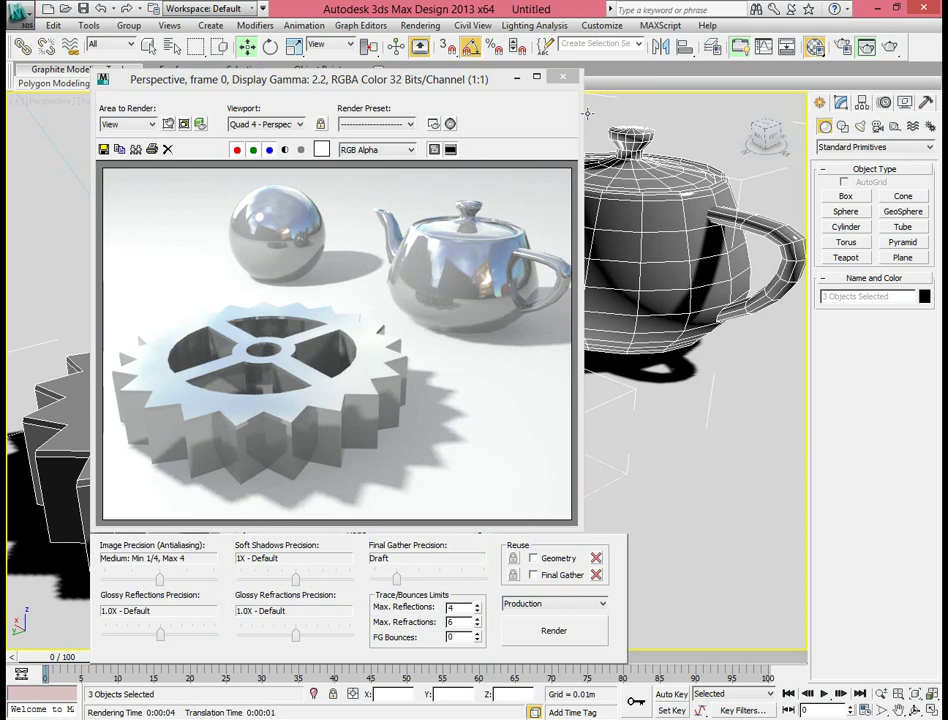
click(563, 80)
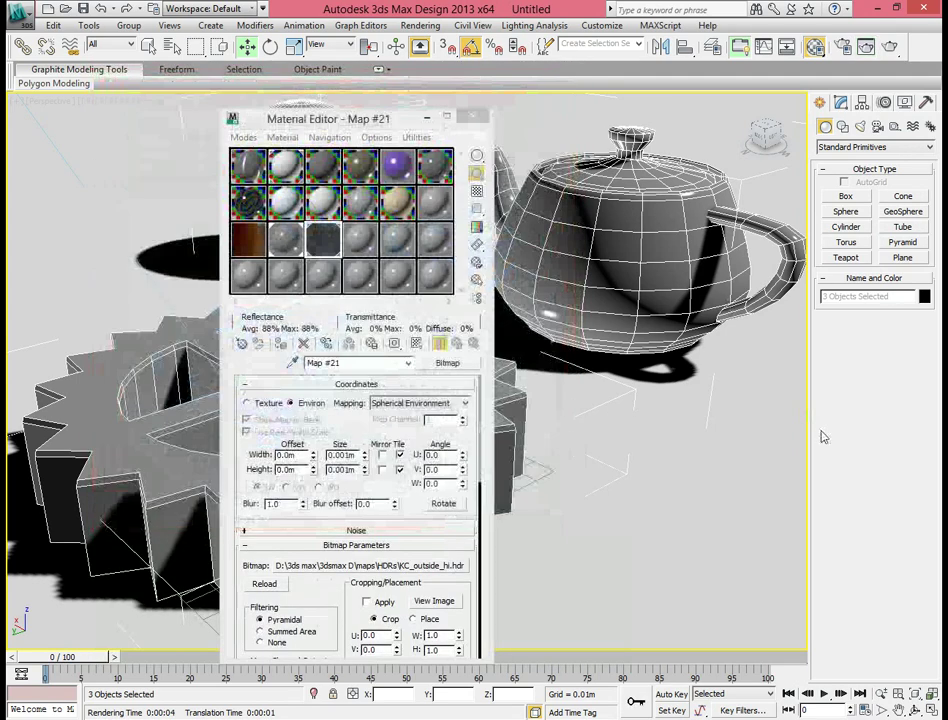
- Change material 14 - Default's diffuse colour to fully saturated purple and render
drag(367, 133, 800, 120)
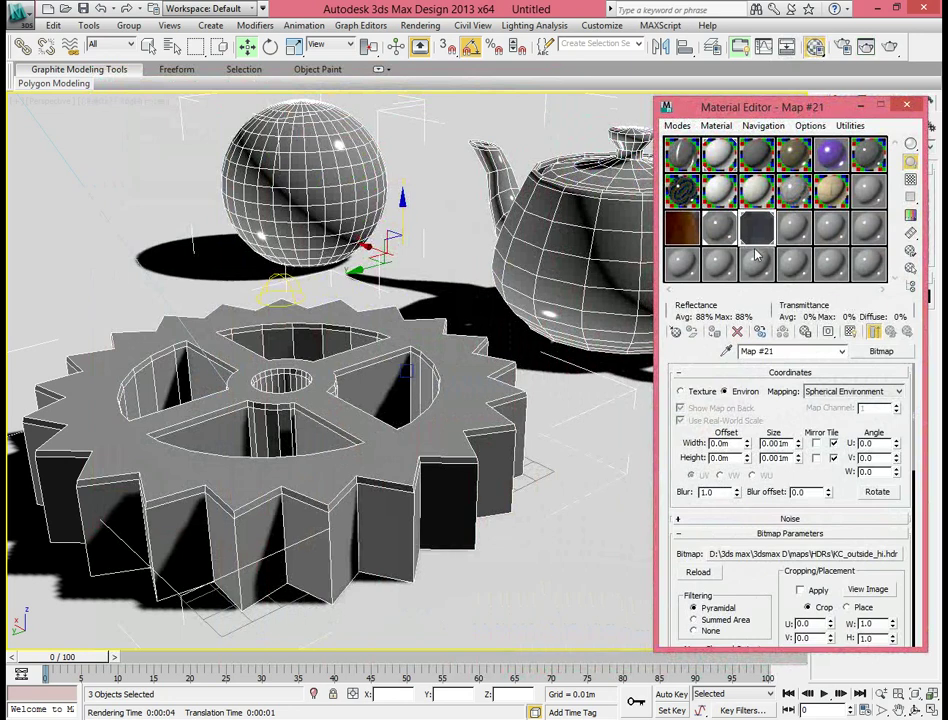
click(718, 228)
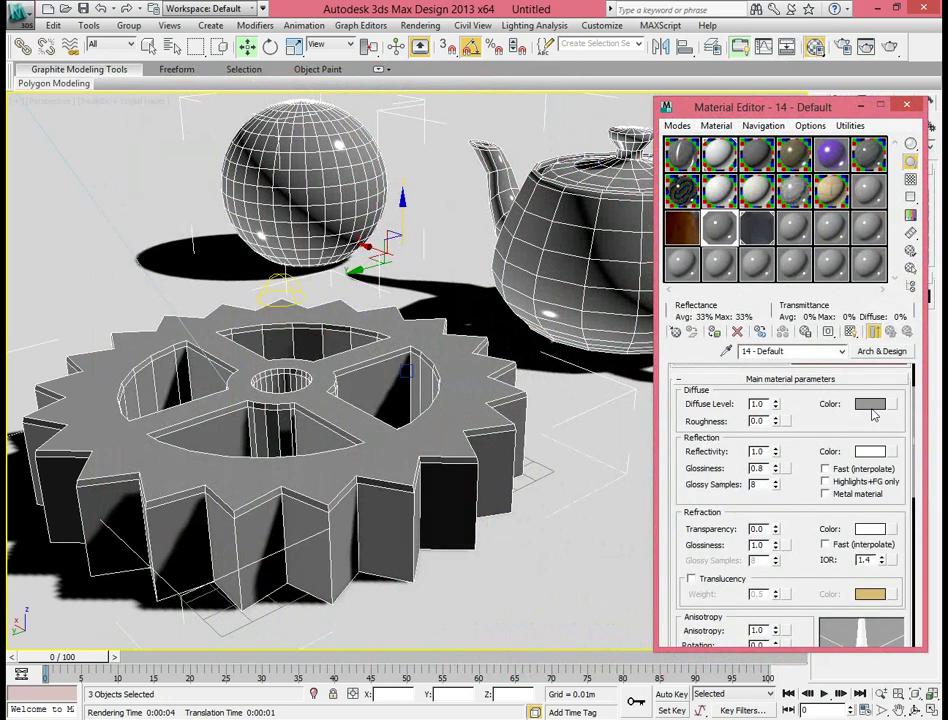
click(870, 405)
click(380, 121)
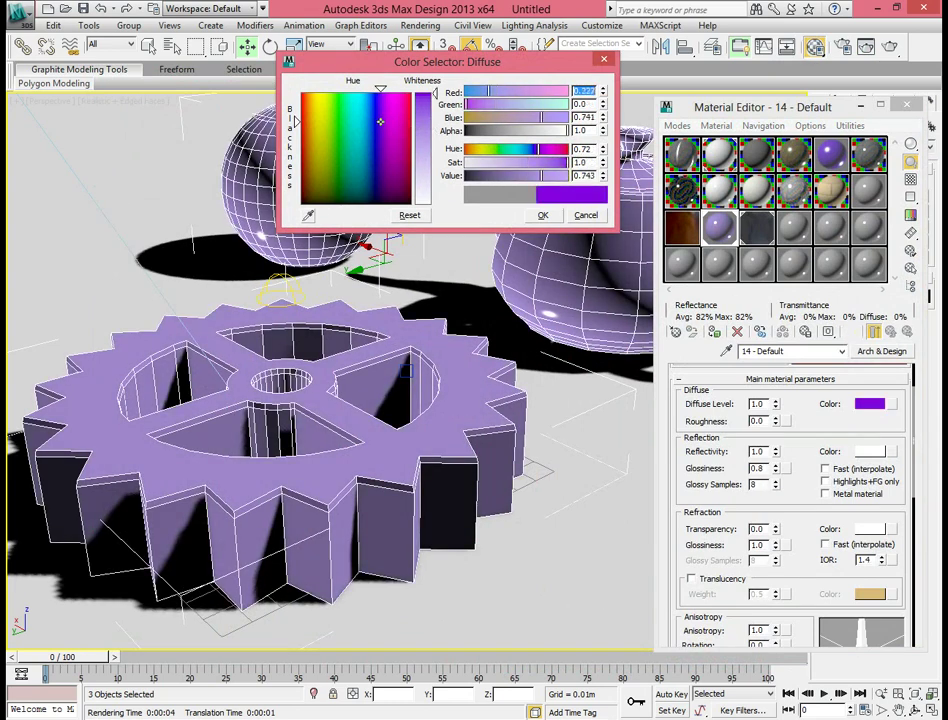
drag(417, 125, 417, 93)
click(543, 215)
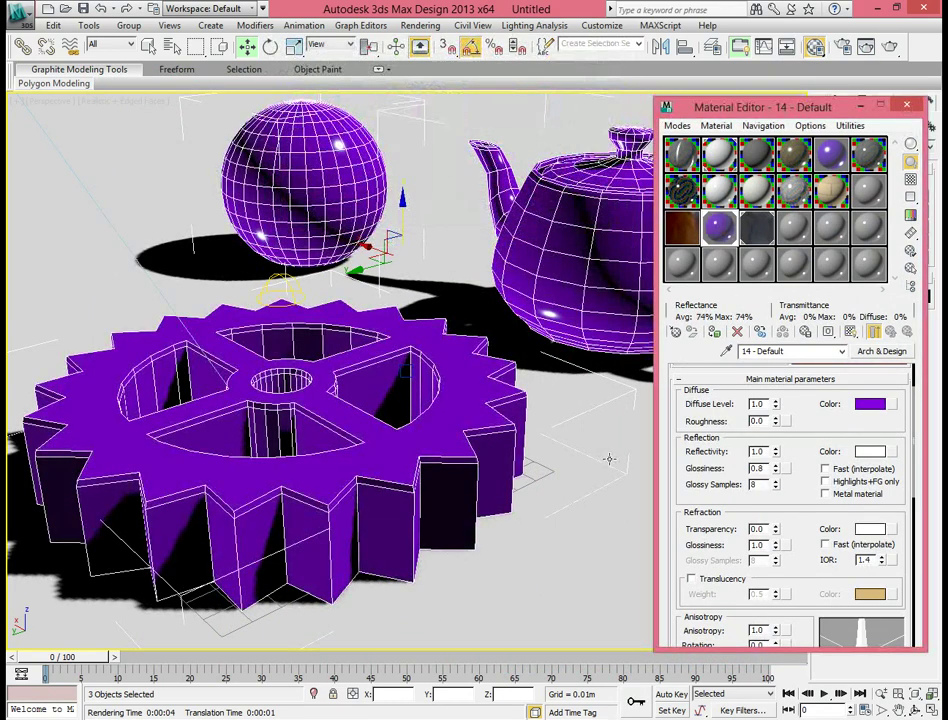
alt+middle_drag(609, 459, 612, 485)
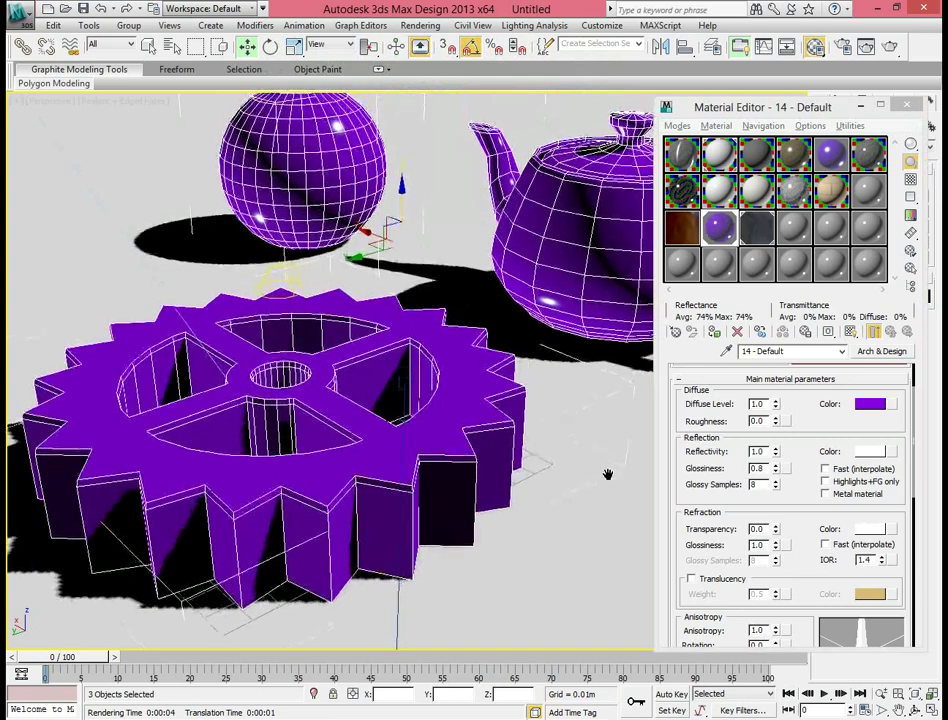
key(shift+q)
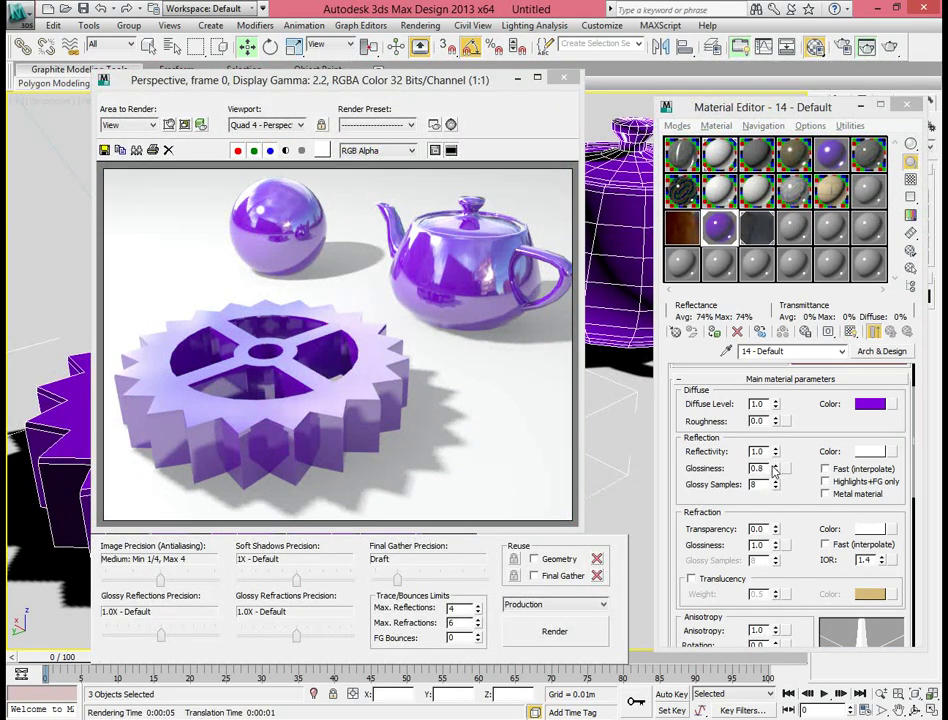
- Lower reflection glossiness to 0.59, re-render, and expand the material's Special Effects rollout
drag(774, 469, 776, 476)
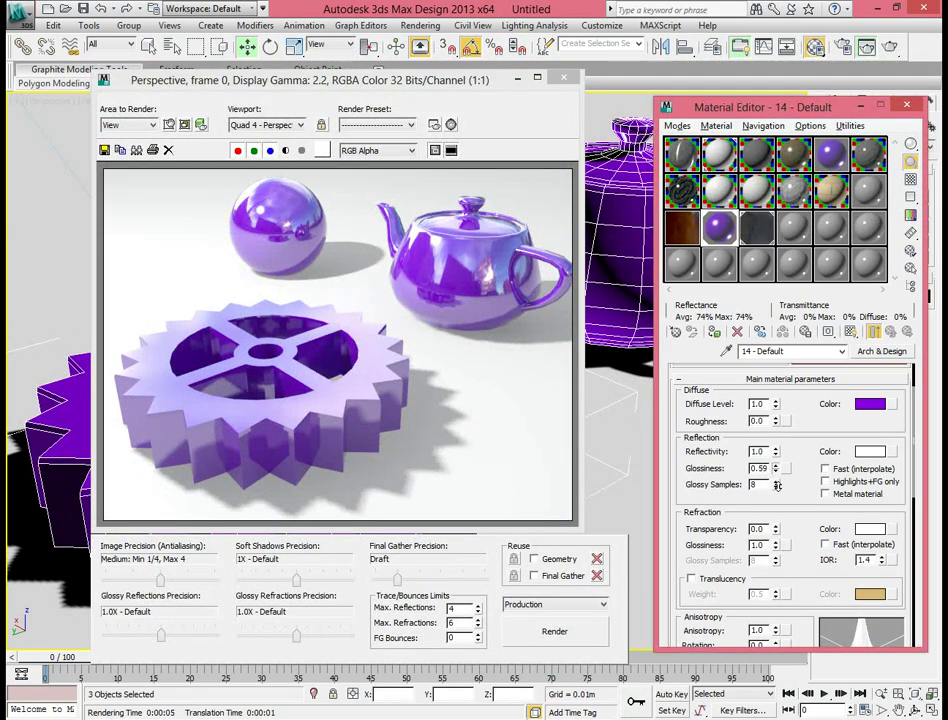
key(shift+q)
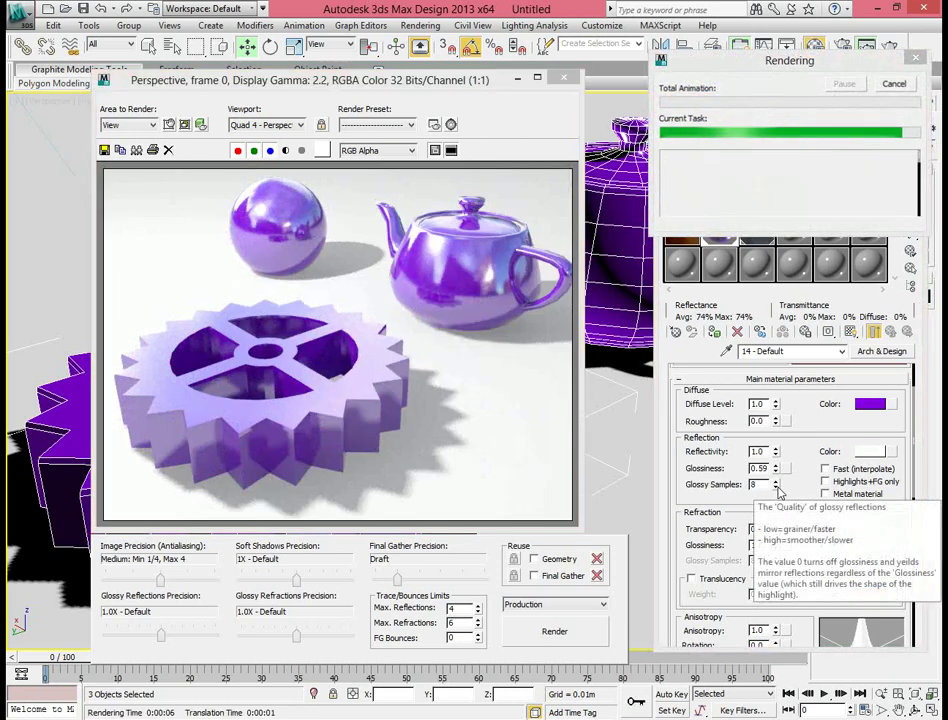
scroll(698, 463, down, 3)
drag(698, 463, 697, 135)
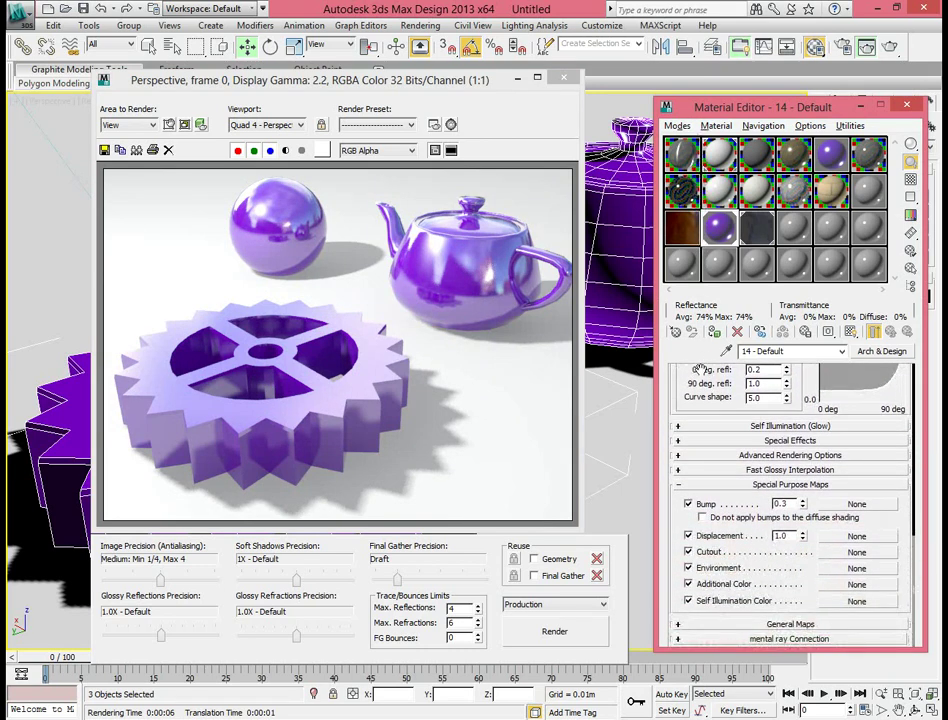
click(735, 440)
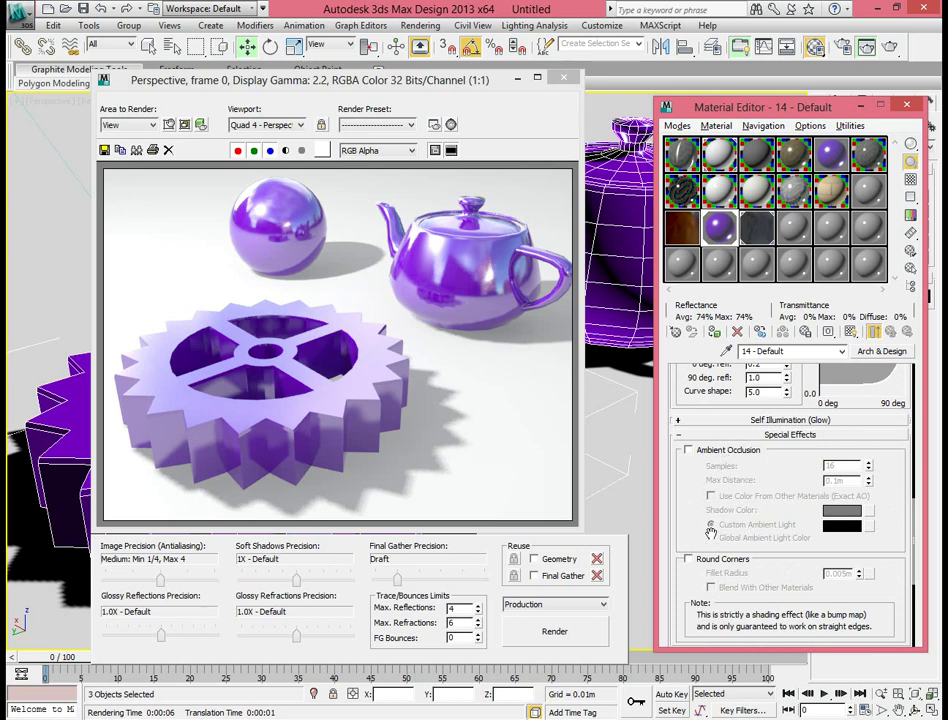
drag(685, 525, 692, 431)
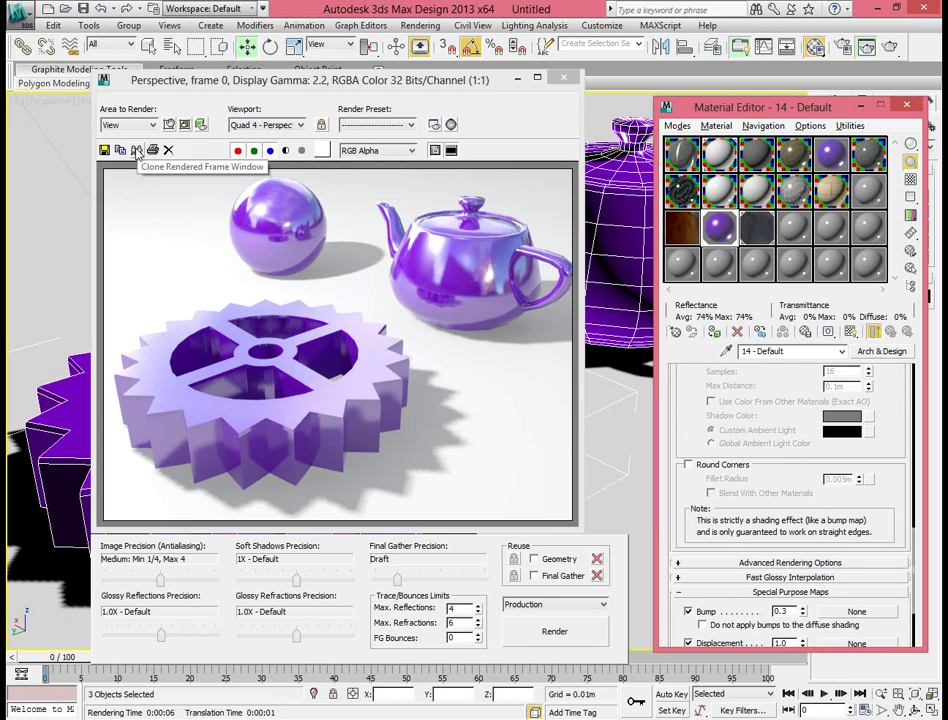
click(563, 77)
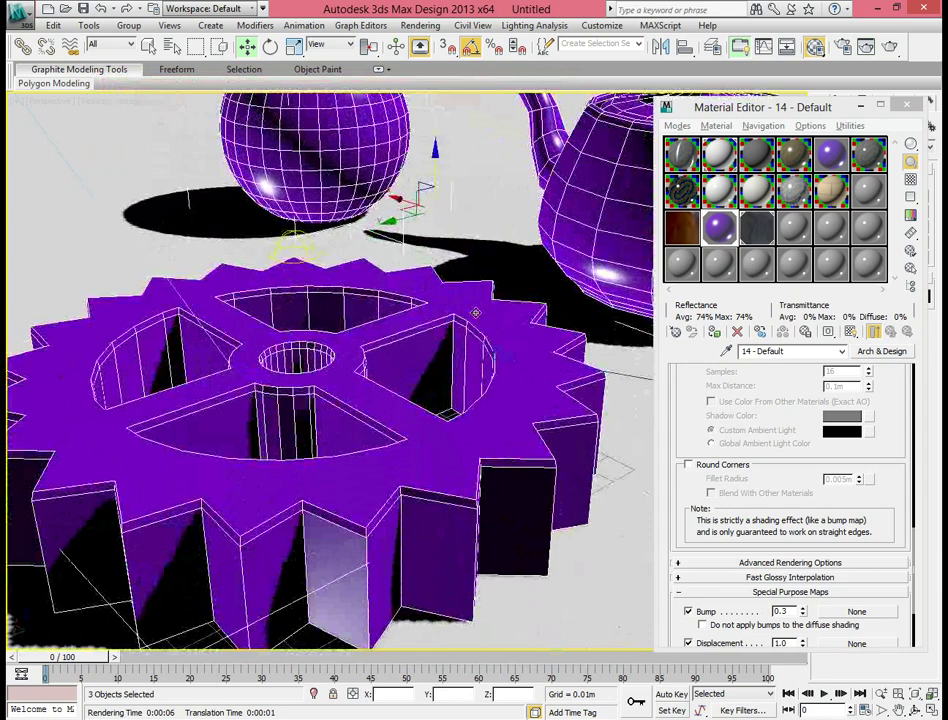
- Orbit closer to the gear, render it, and keep a cloned copy of the frame
alt+middle_drag(476, 300, 607, 329)
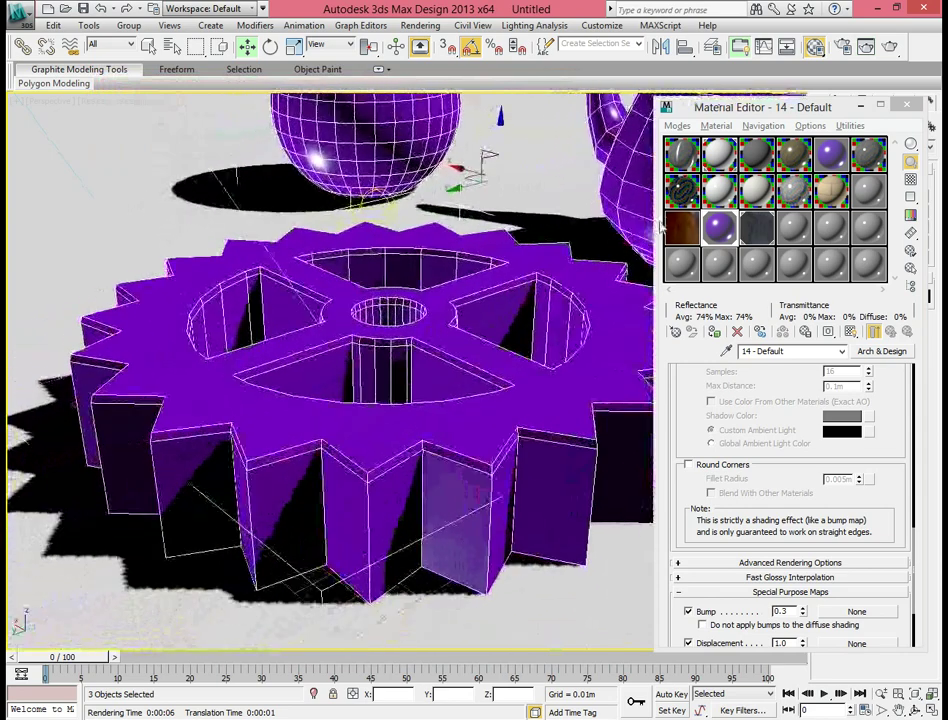
key(shift+q)
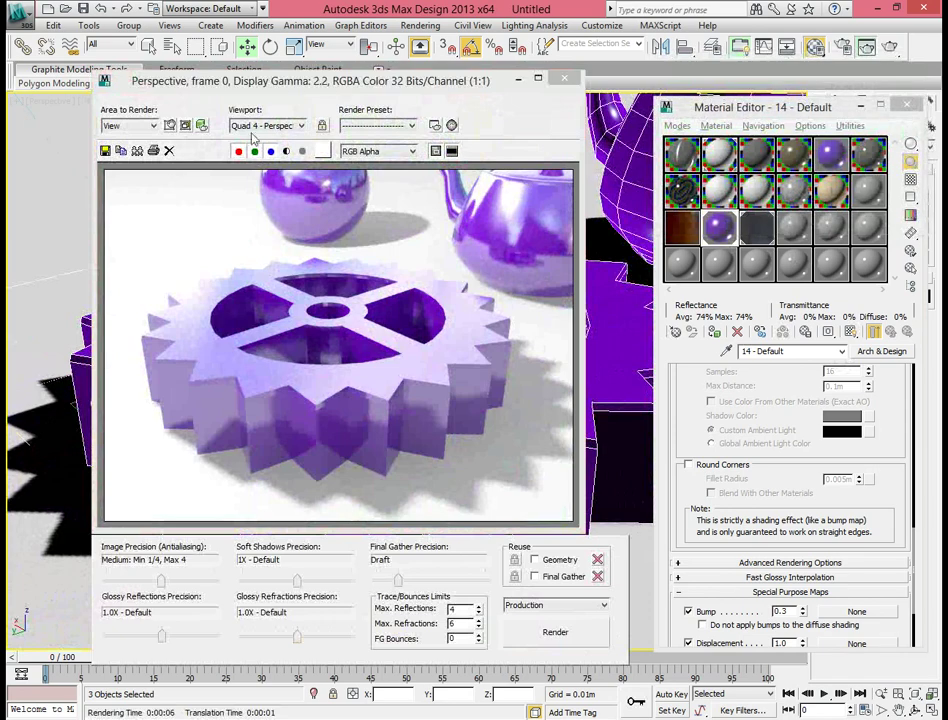
click(137, 151)
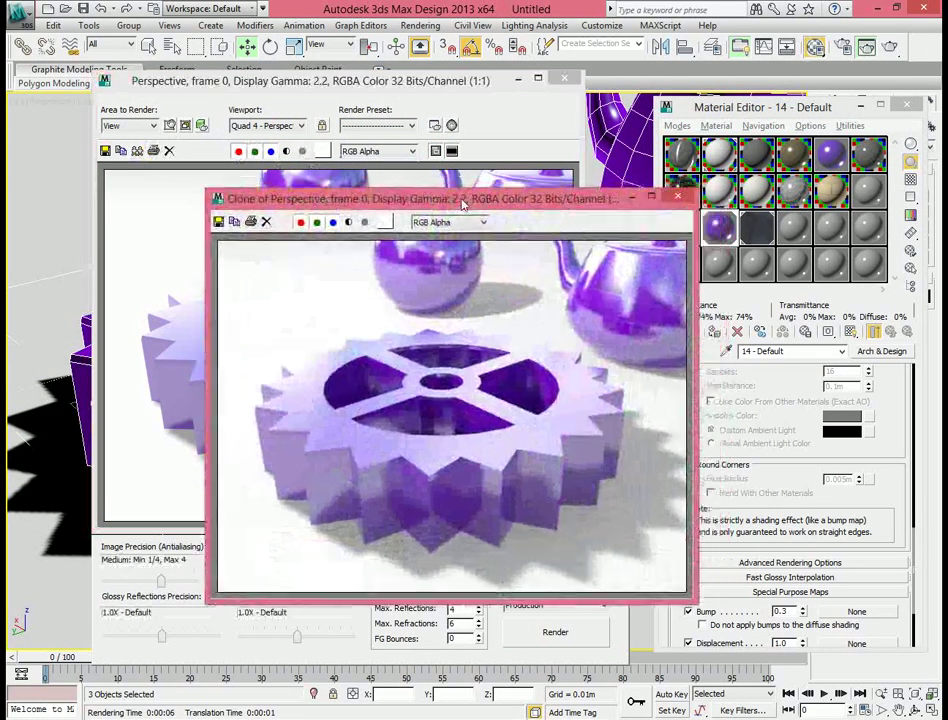
- Close the original render, tuck away the clone, and enable Round Corners with its fillet radius selected
click(566, 78)
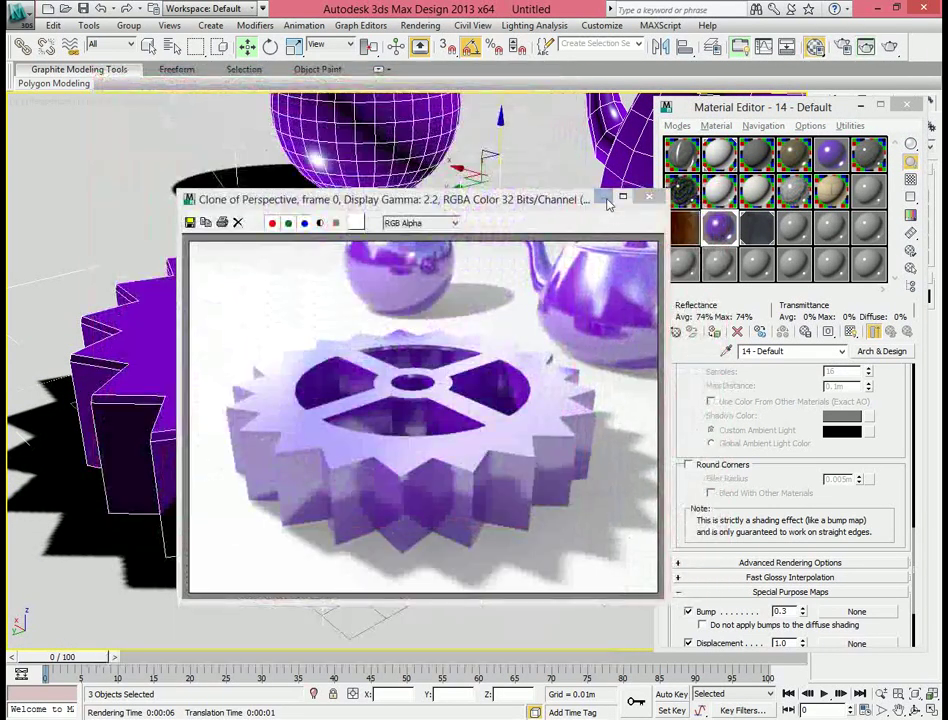
click(606, 197)
click(687, 464)
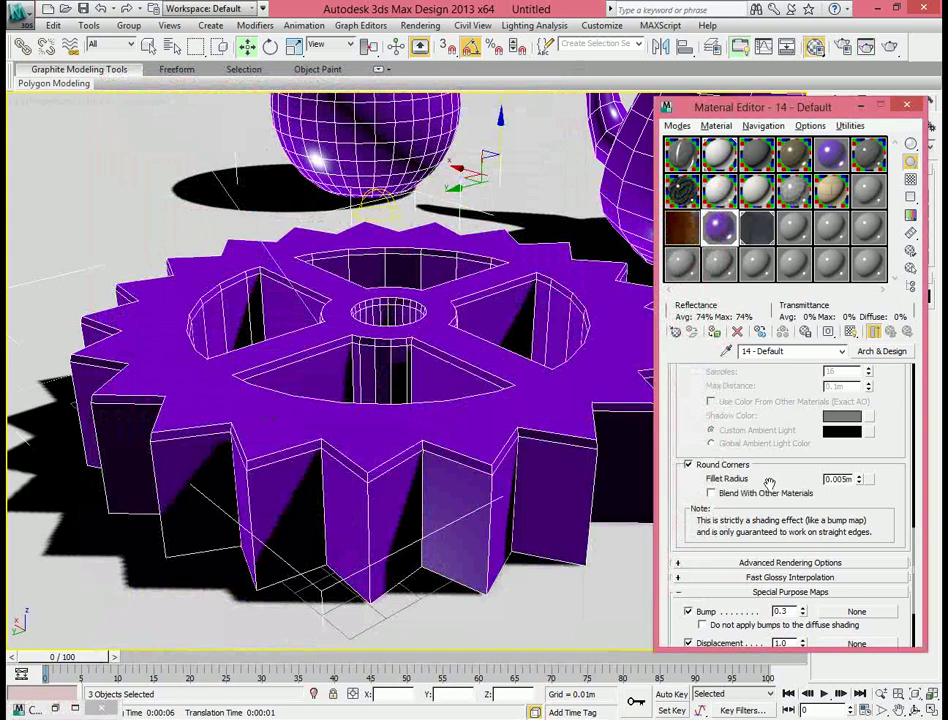
double_click(845, 479)
- Commit the 0.006m fillet radius, render the rounded gear, and bring back the sharp-edged clone
key(Return)
key(shift+q)
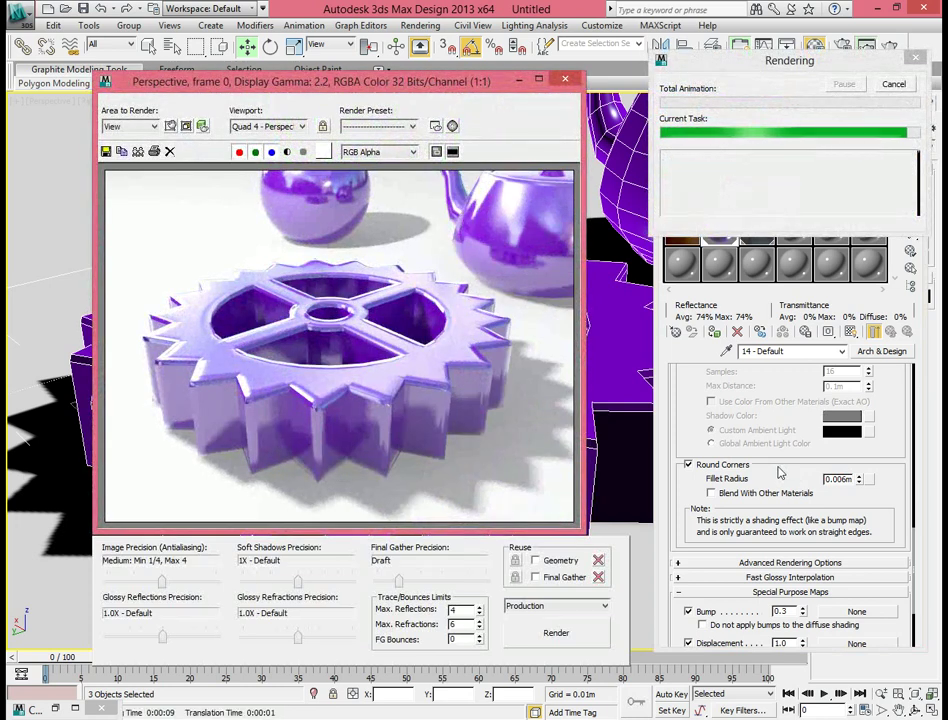
drag(483, 97, 746, 93)
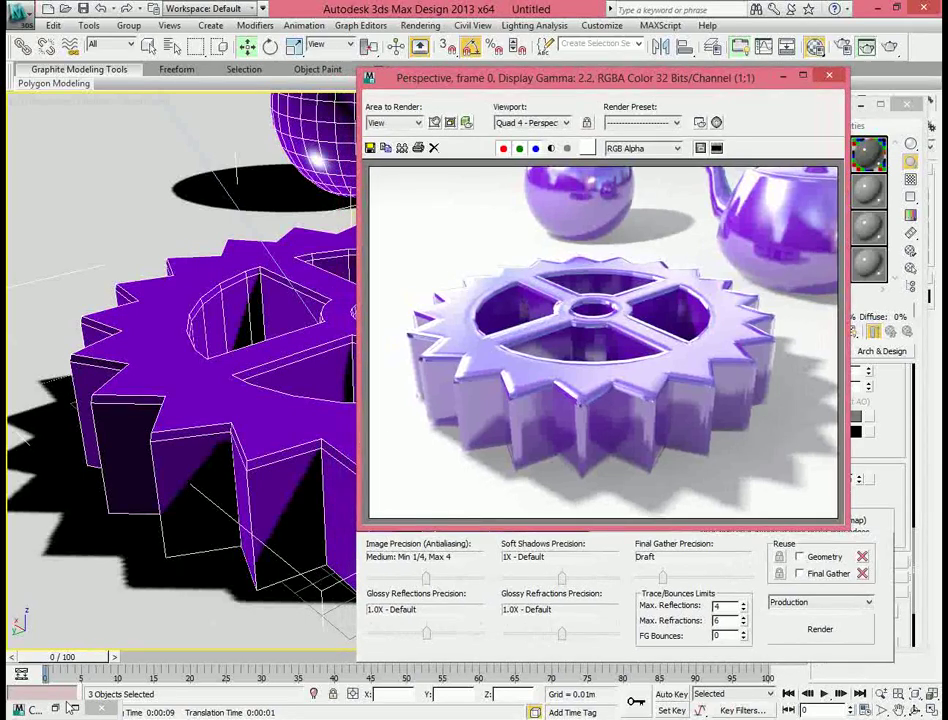
click(401, 147)
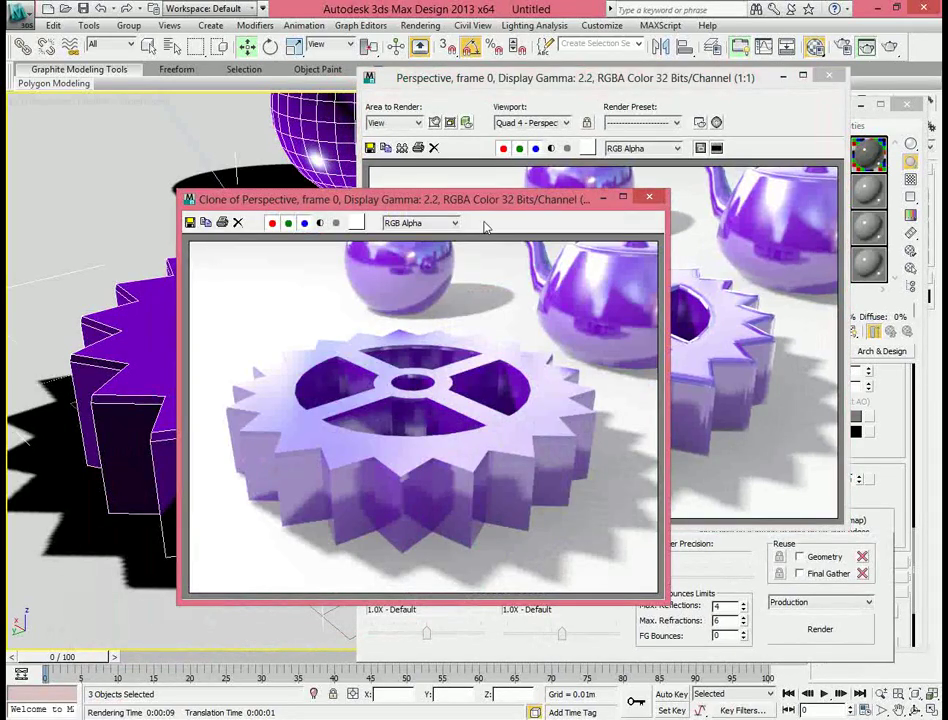
drag(491, 214, 397, 107)
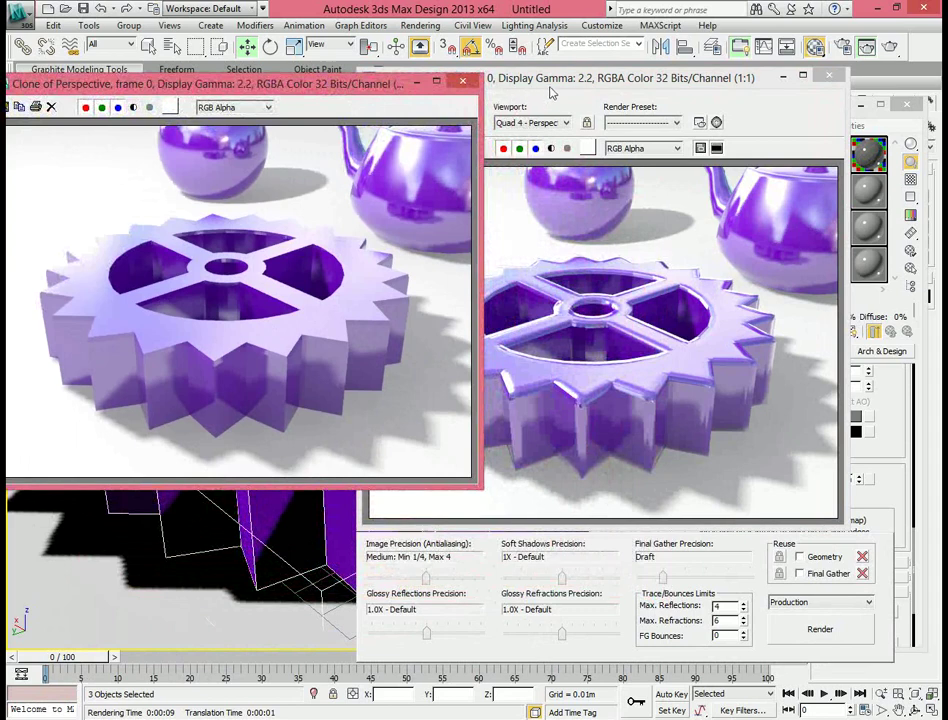
- Place the rounded render beside the clone to compare, then close the clone window
drag(548, 93, 671, 69)
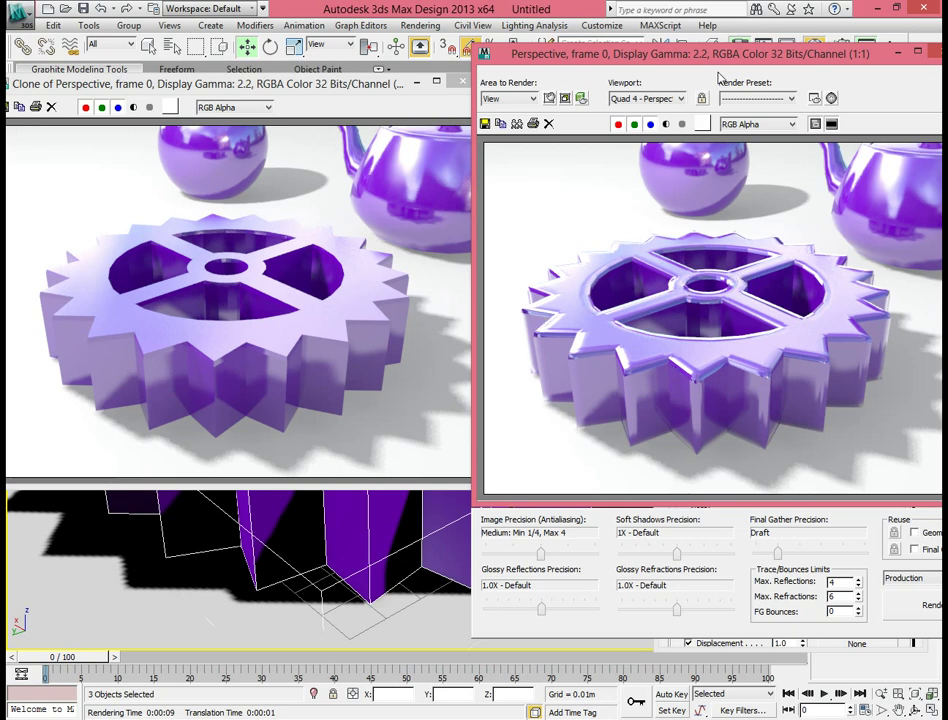
drag(535, 53, 394, 49)
click(455, 84)
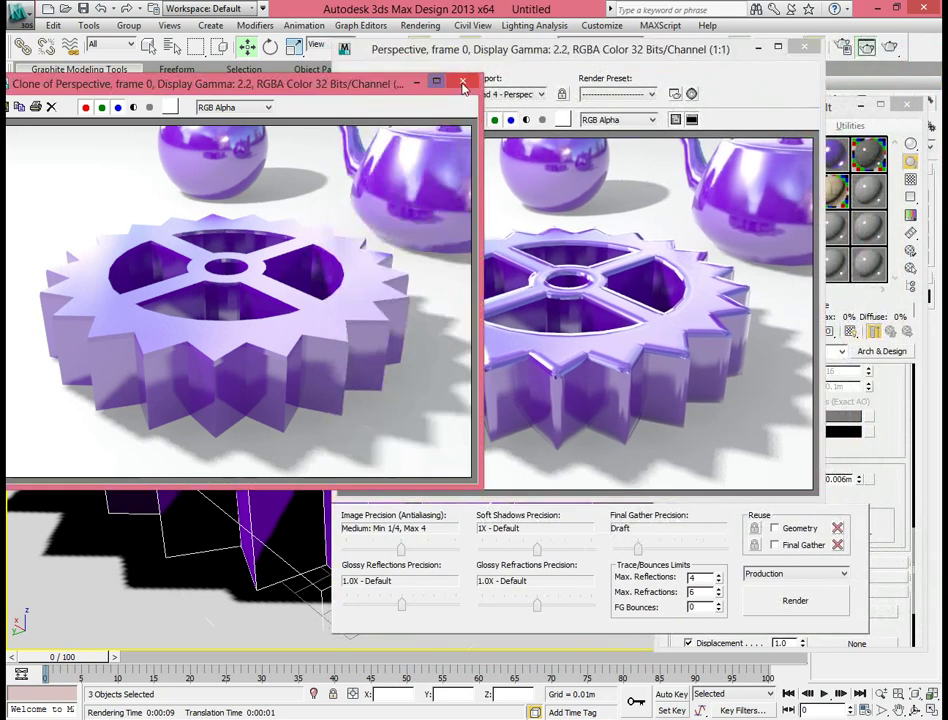
click(463, 87)
drag(474, 44, 222, 44)
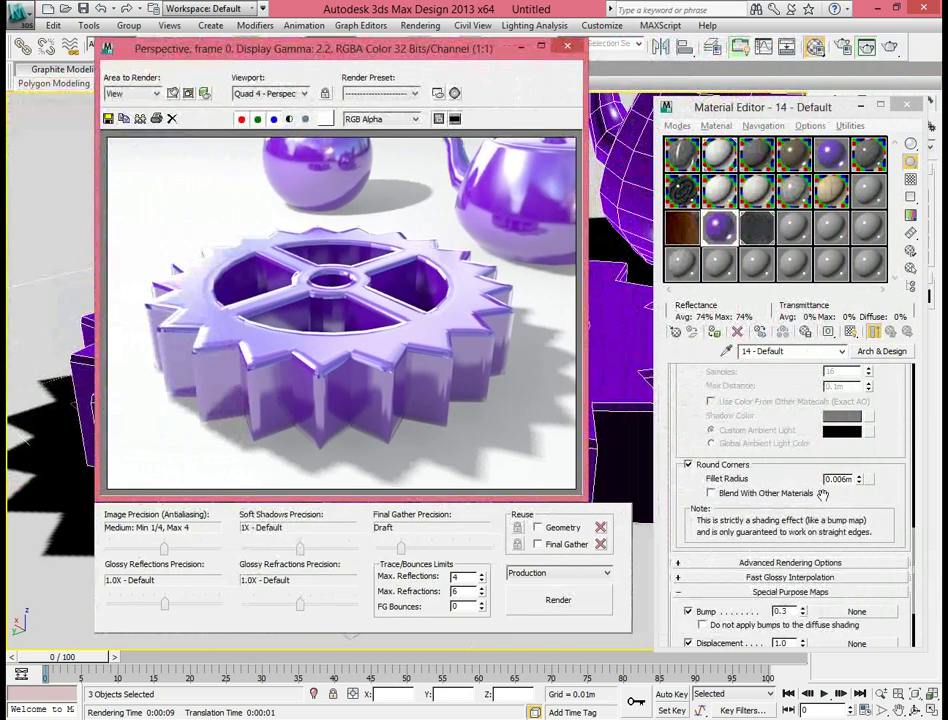
- Lower the fillet radius to 0.003m, test-render the gear, and open the fillet radius map slot
double_click(845, 480)
text(3)
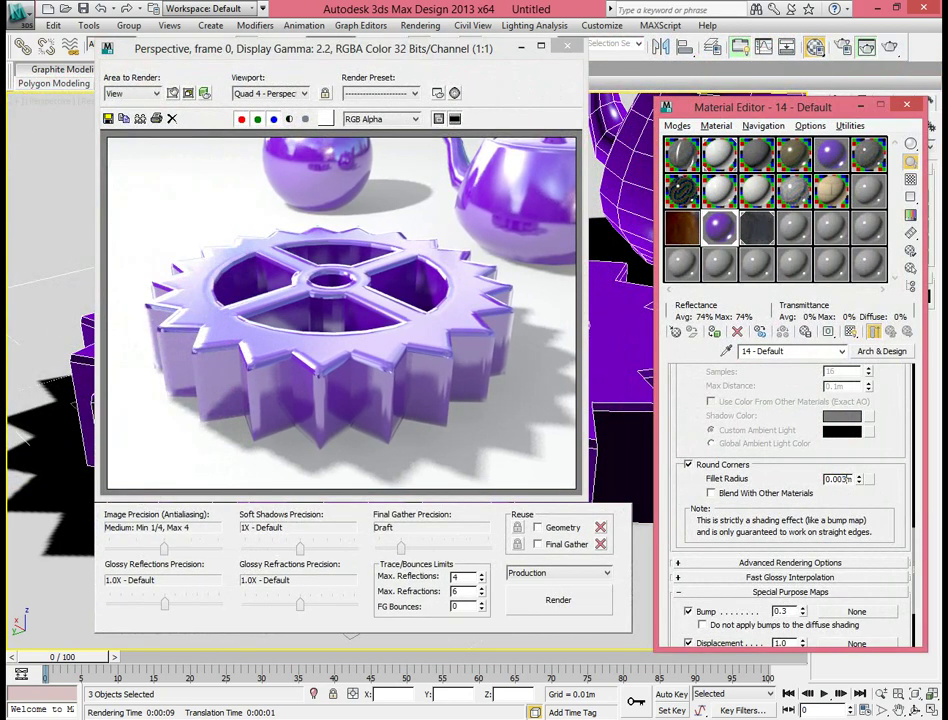
key(Return)
key(shift+q)
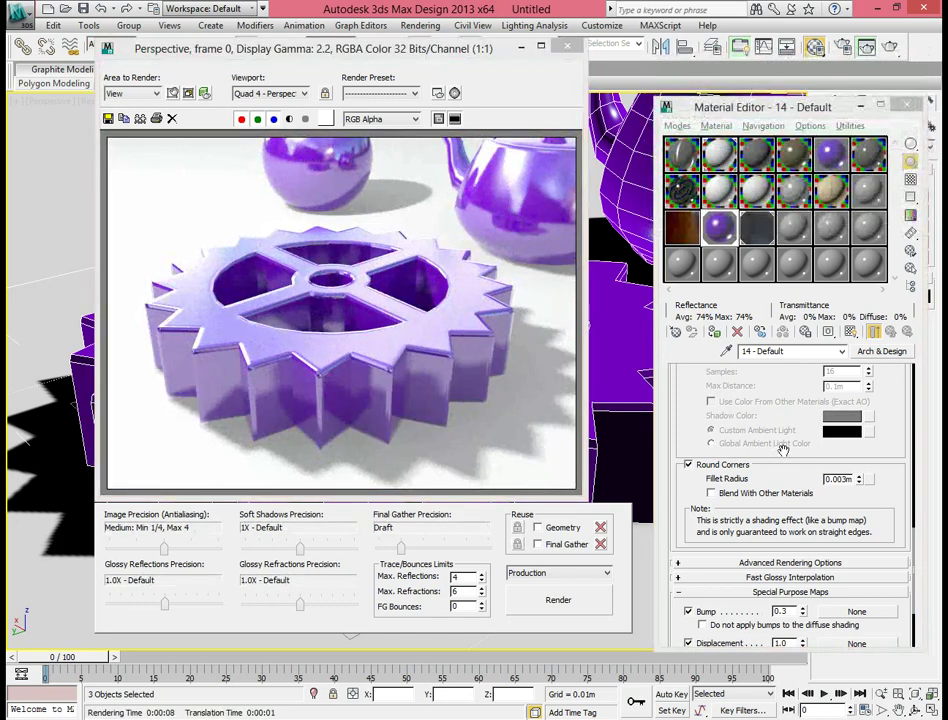
click(567, 46)
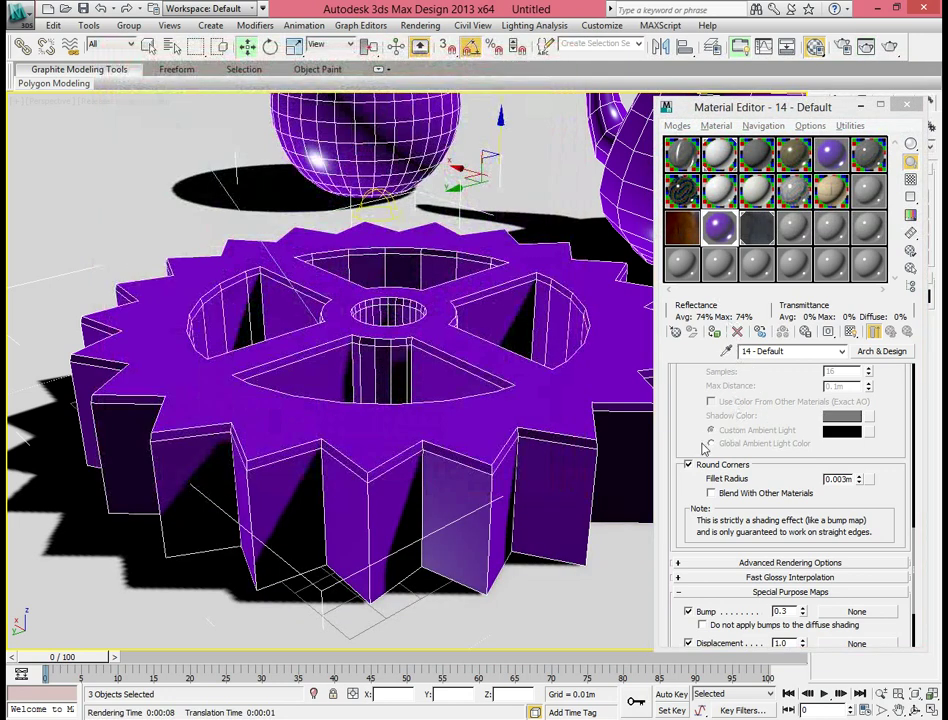
scroll(828, 405, down, 3)
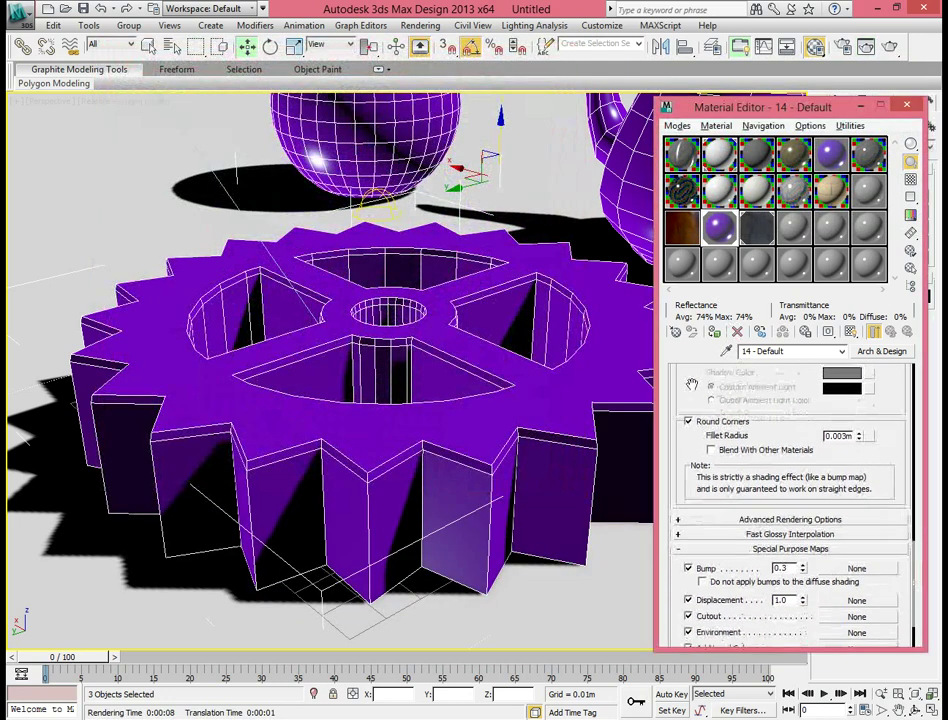
click(868, 423)
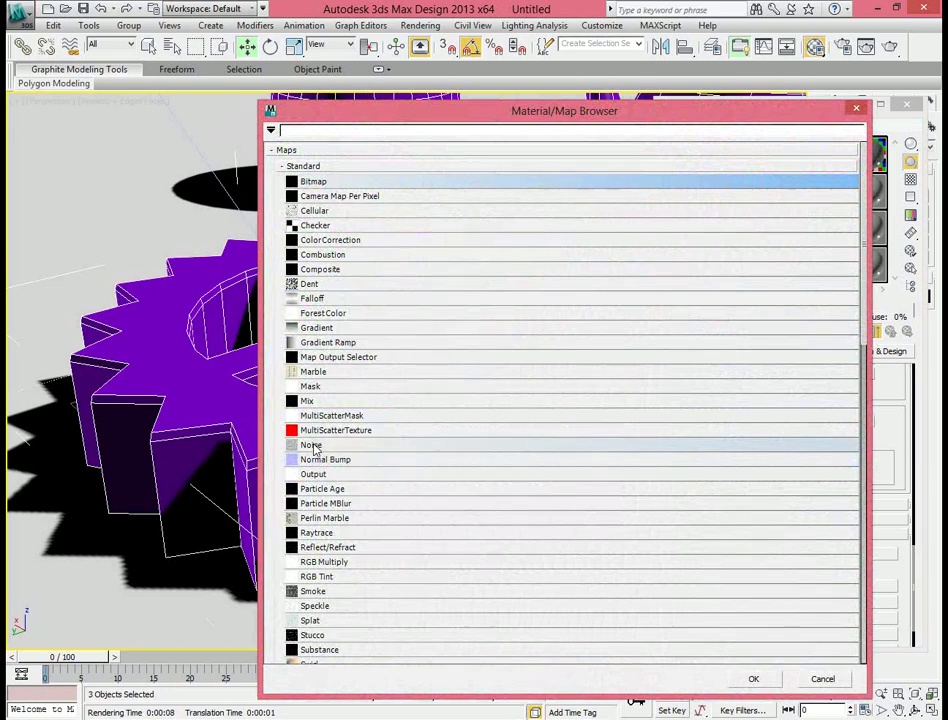
- Drive the fillet radius with a Turbulence Noise map at Output RGB Level 4.0, then test-render
double_click(312, 445)
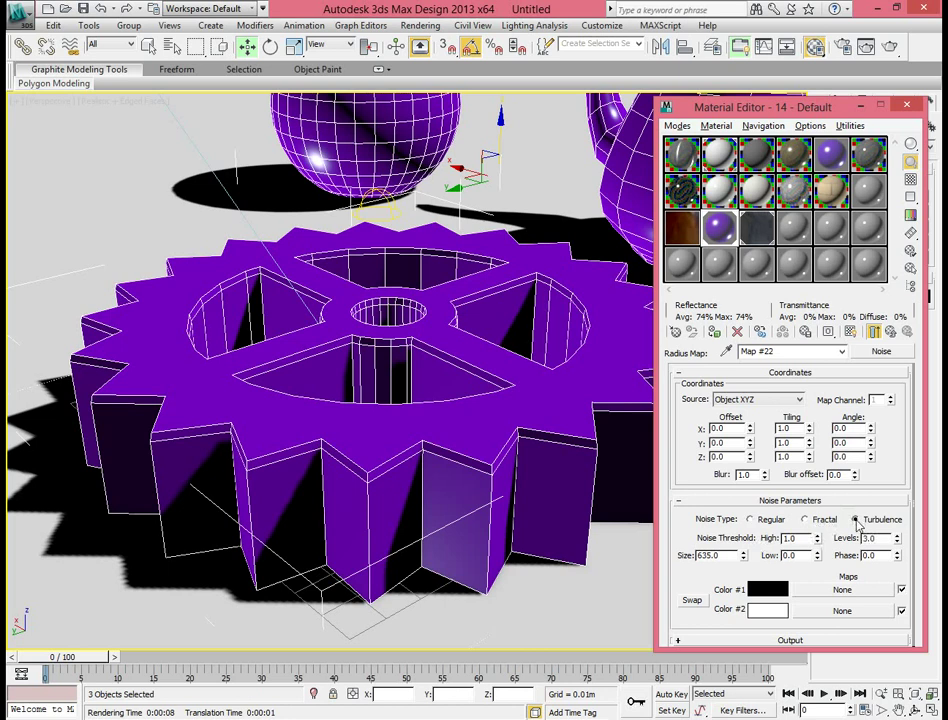
drag(686, 470, 708, 340)
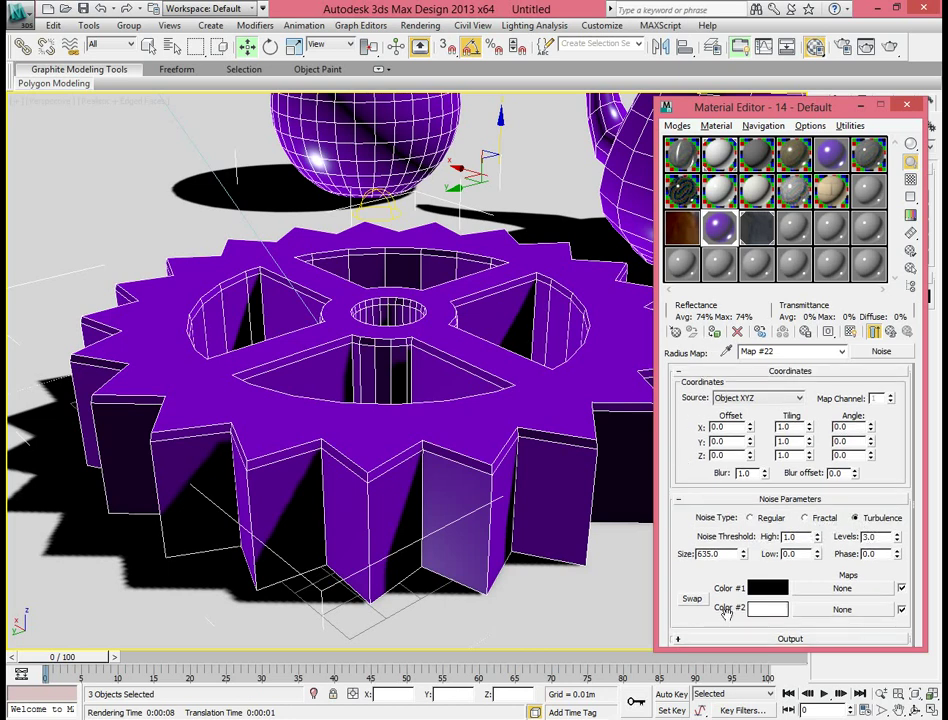
click(719, 638)
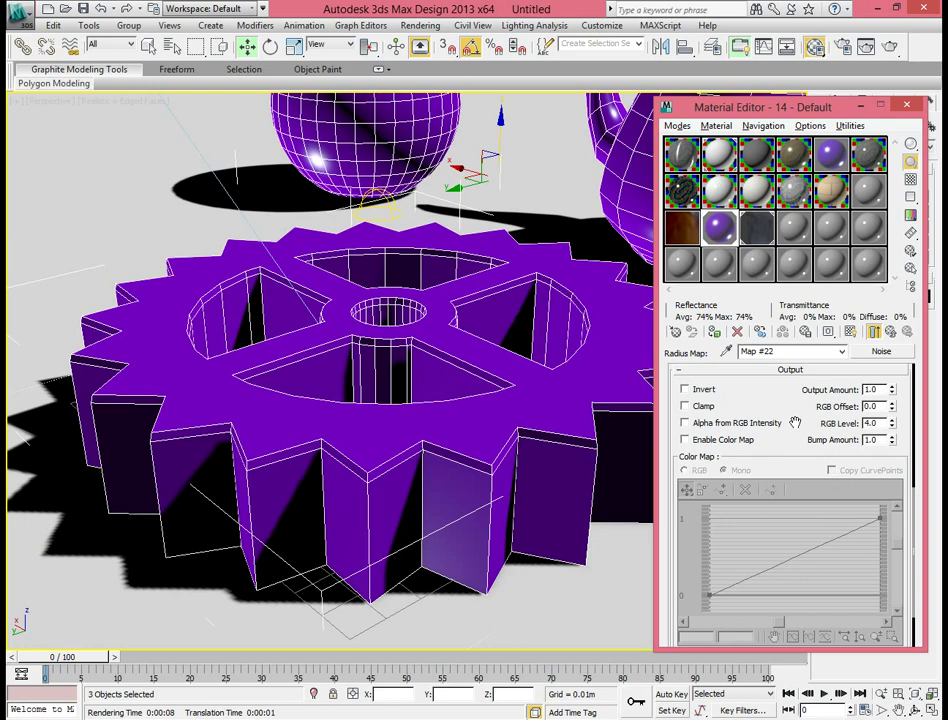
key(shift+q)
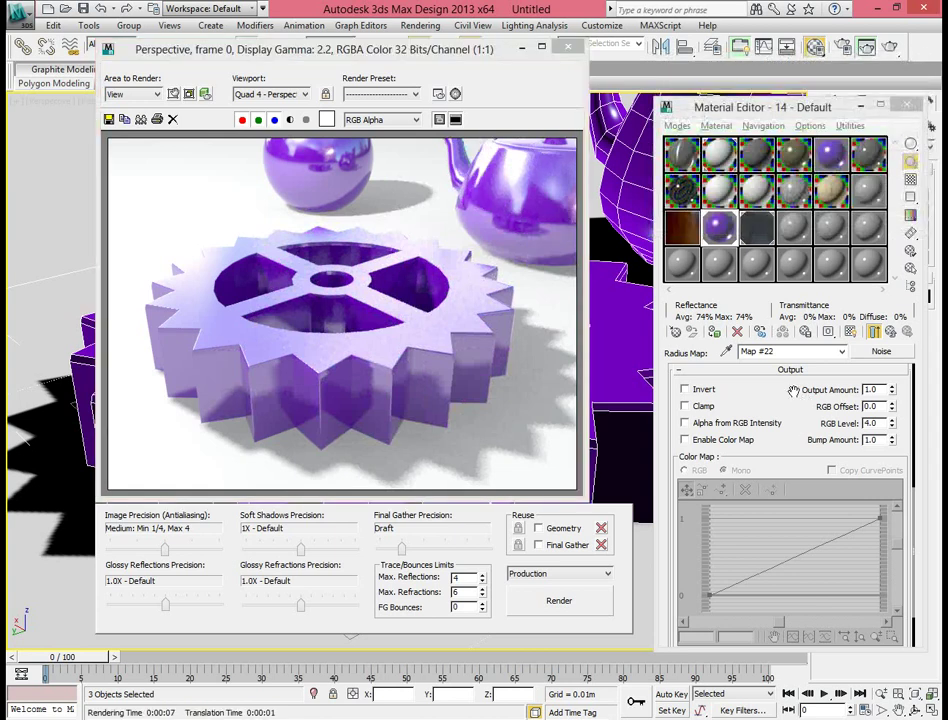
click(567, 47)
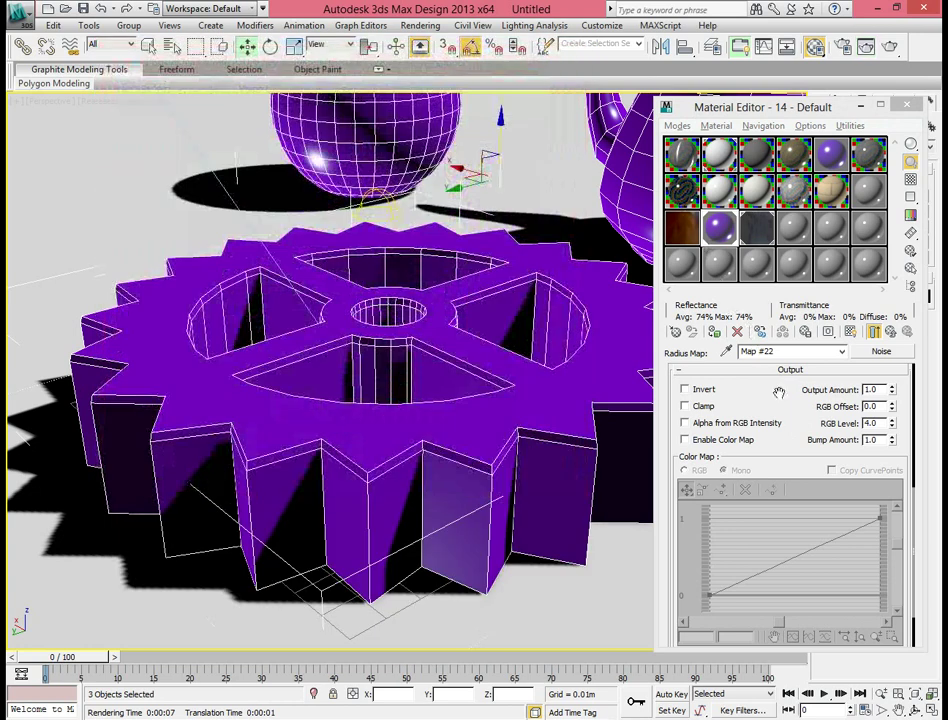
- Return to the parent Arch & Design material, set the fillet radius to 0.008m, and test-render
click(889, 331)
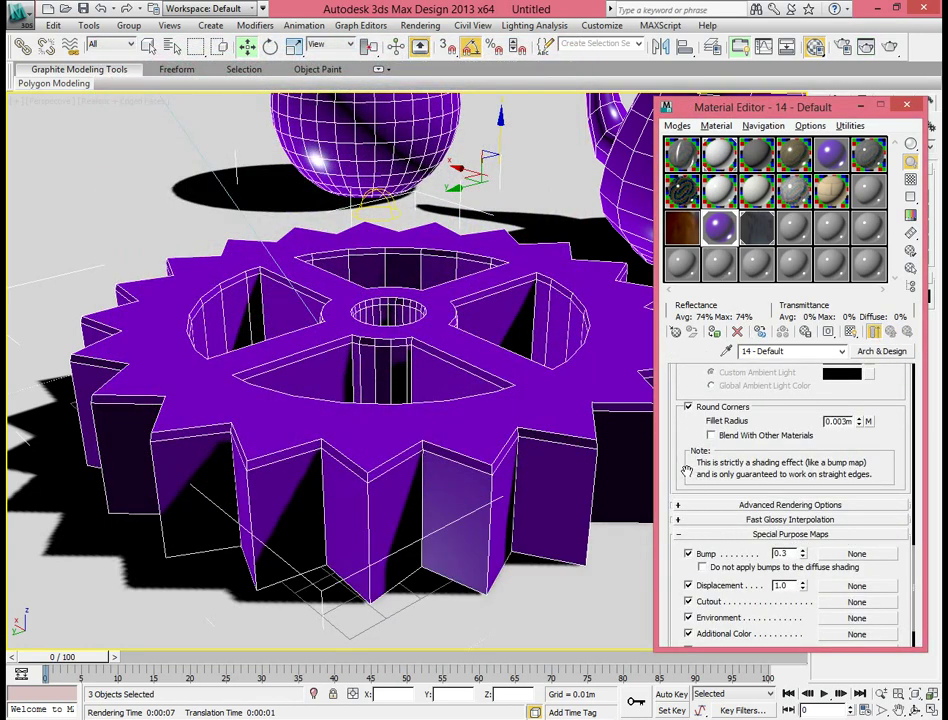
scroll(687, 470, up, 1)
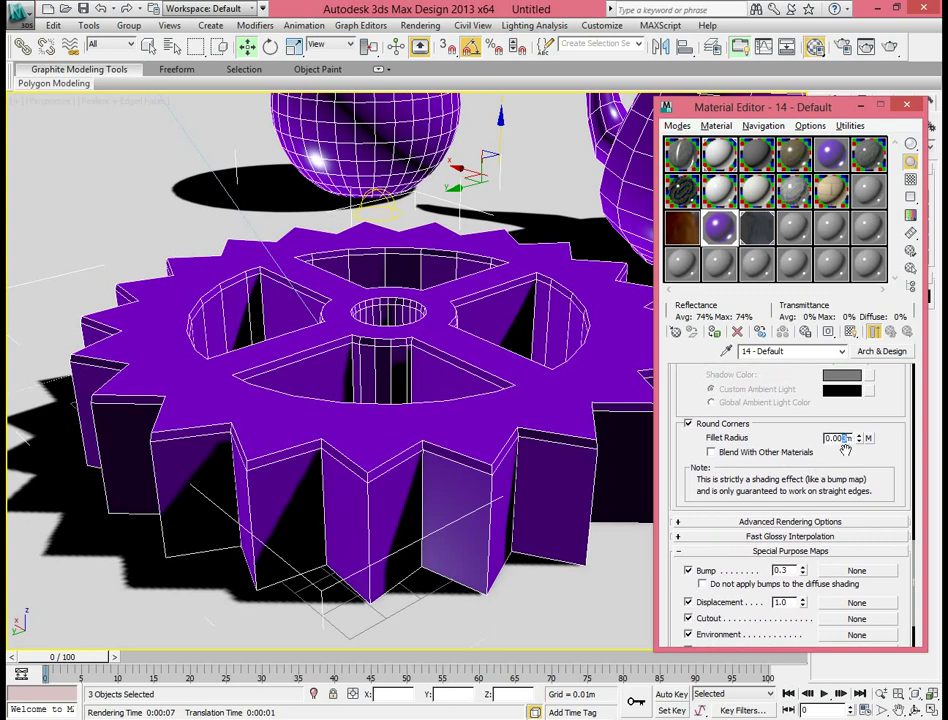
text(8)
key(Return)
key(shift+q)
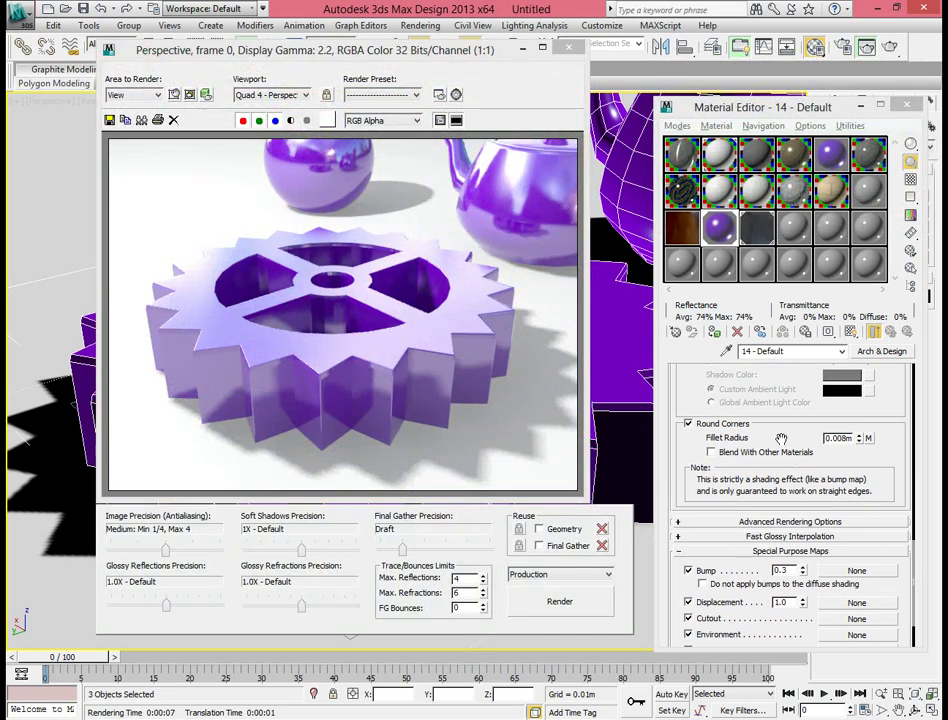
click(568, 47)
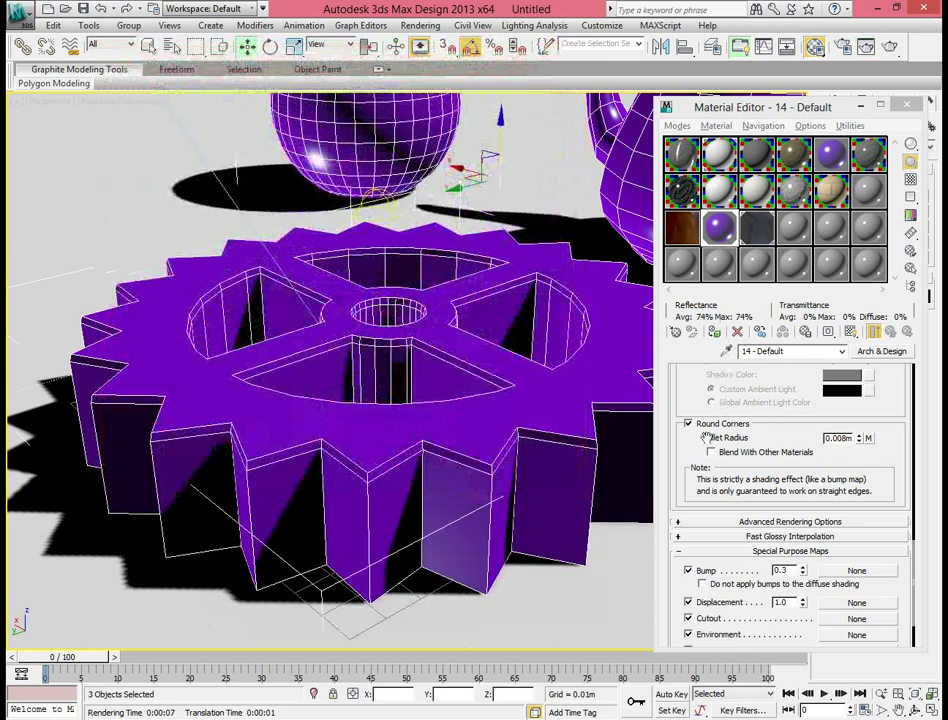
scroll(686, 453, down, 1)
scroll(686, 453, down, 2)
scroll(780, 445, up, 3)
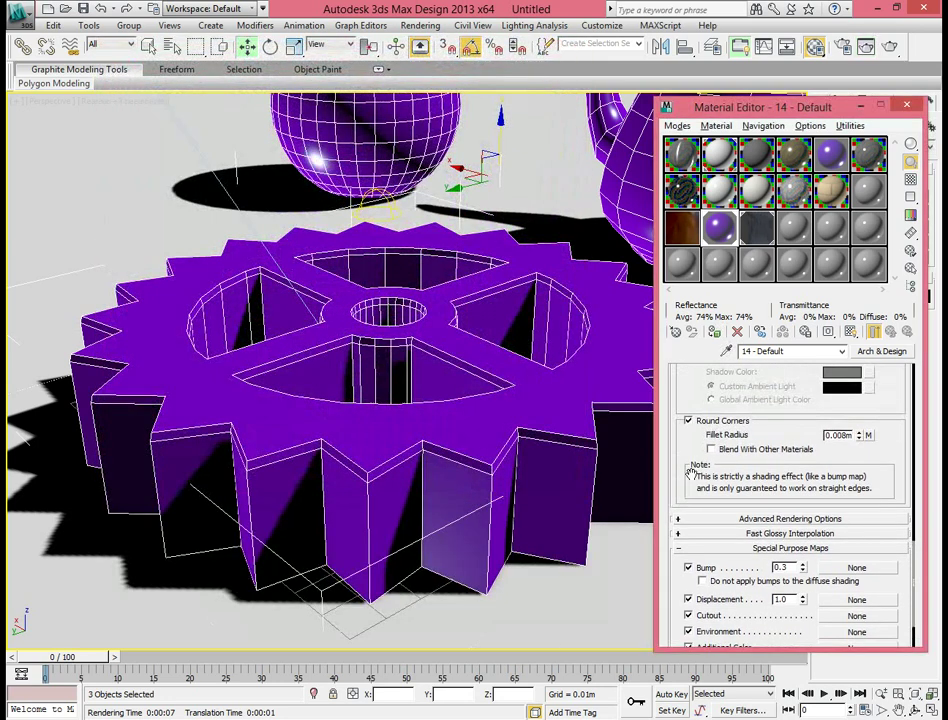
- Copy the fillet radius Noise map and paste it as an instance into the Bump slot
right_click(870, 437)
click(851, 459)
right_click(858, 567)
click(868, 591)
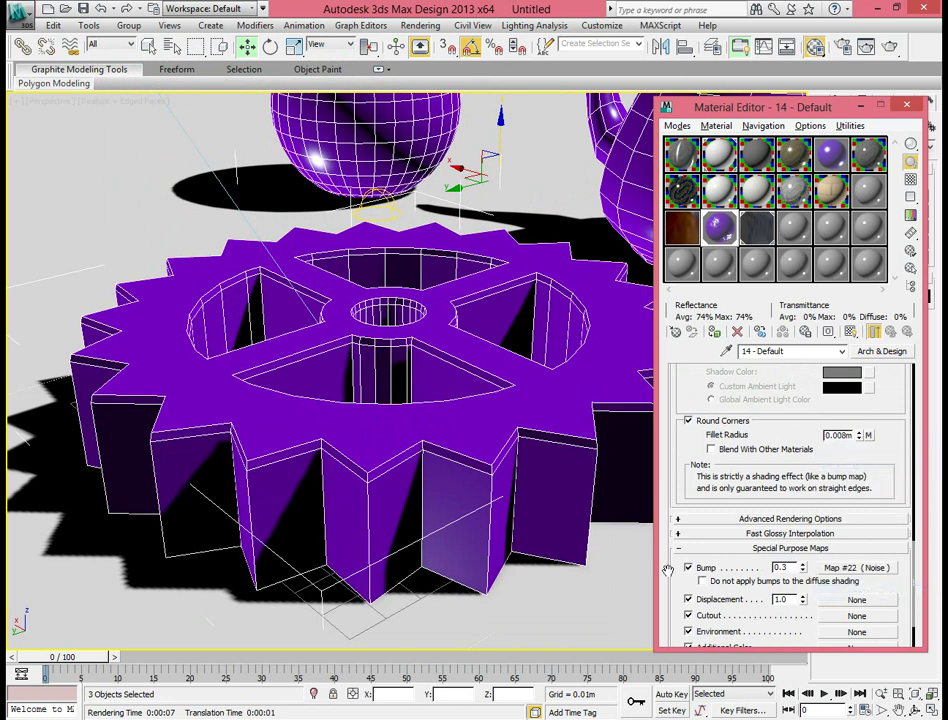
- Test-render the noise bump, then render the full scene from the Camera001 view
key(shift+q)
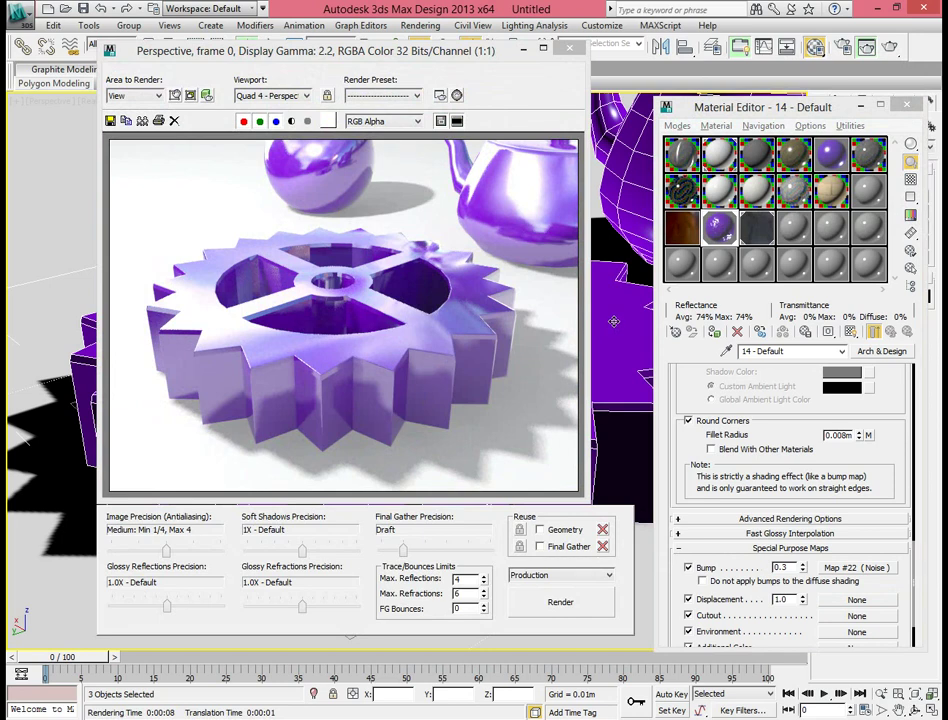
click(570, 48)
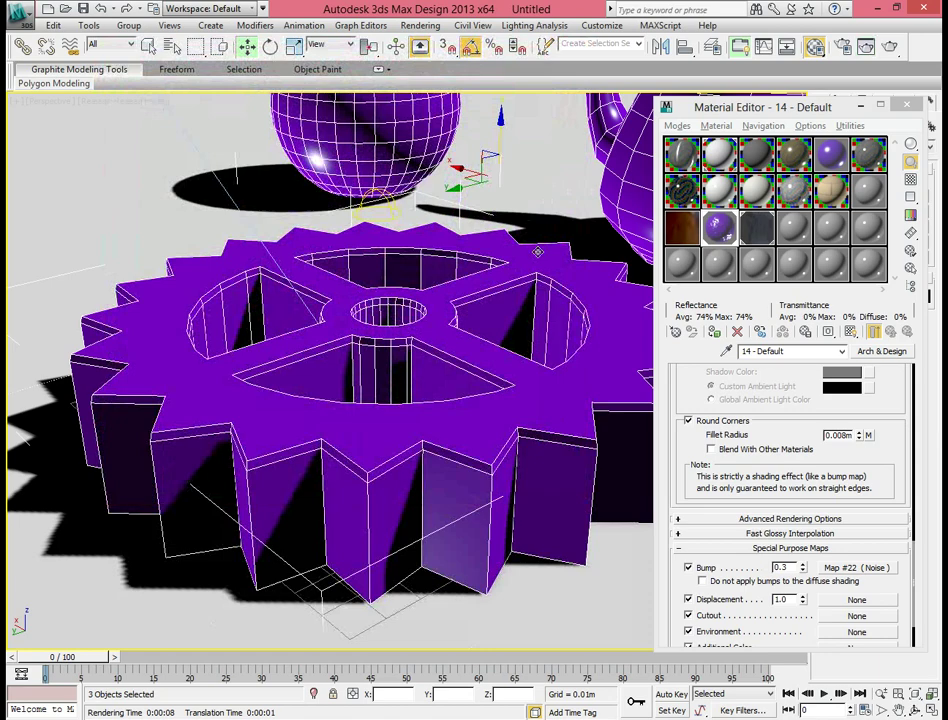
scroll(537, 252, down, 3)
key(shift+q)
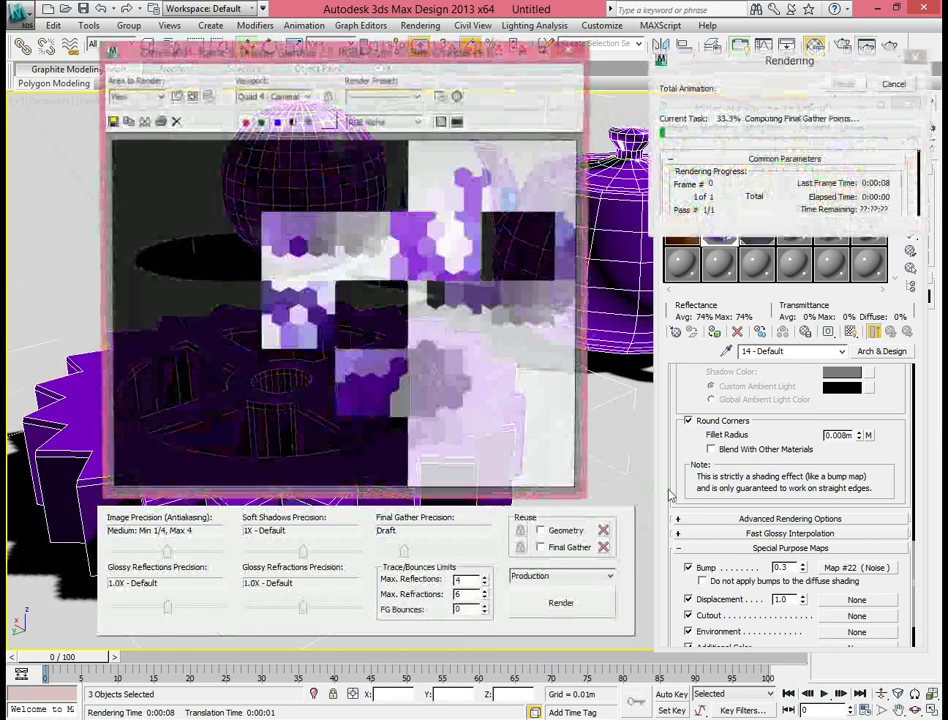